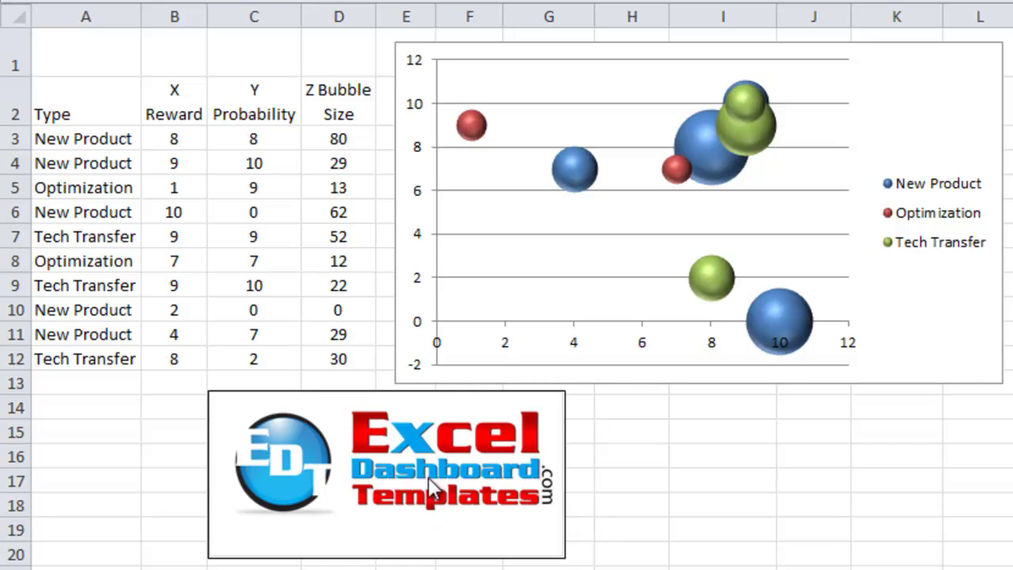
left_click(431, 484)
left_click(510, 475)
left_click(395, 520)
Step: Examine the chart's bubbles and the Type, X Reward, Y Probability and Z Bubble Size columns of the data table
mouse_move(795, 318)
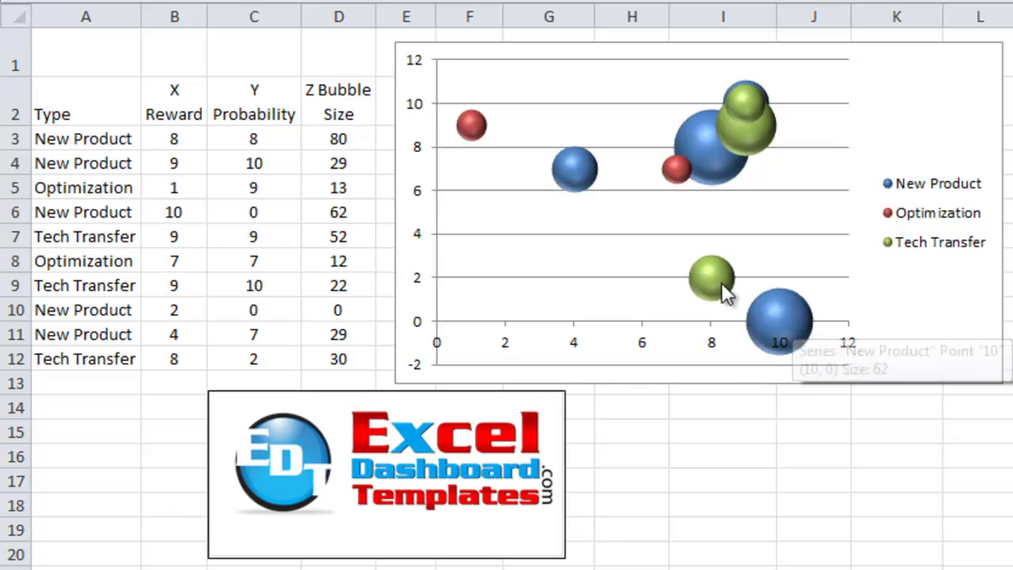
mouse_move(704, 276)
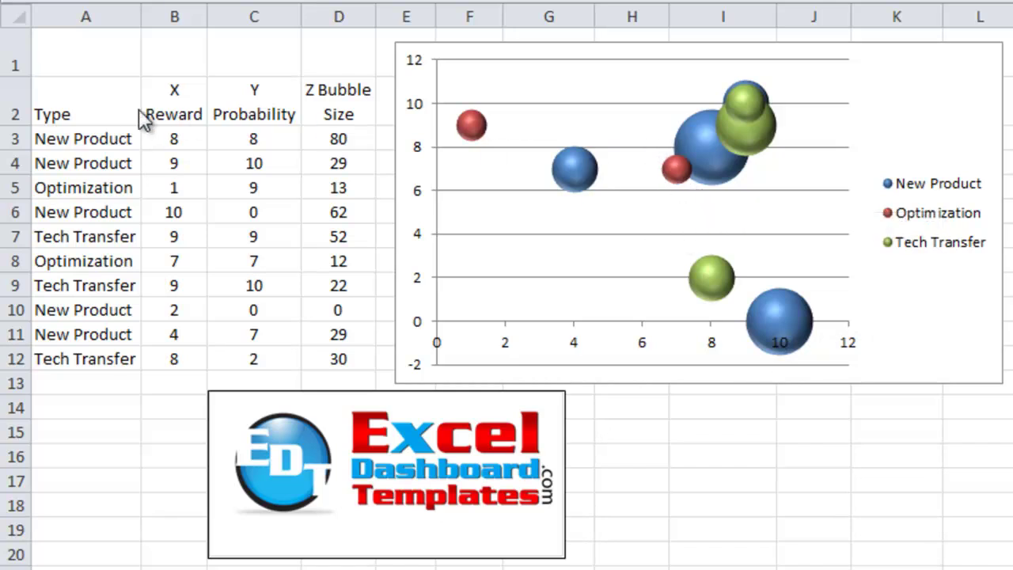
left_click_drag(110, 103, 351, 355)
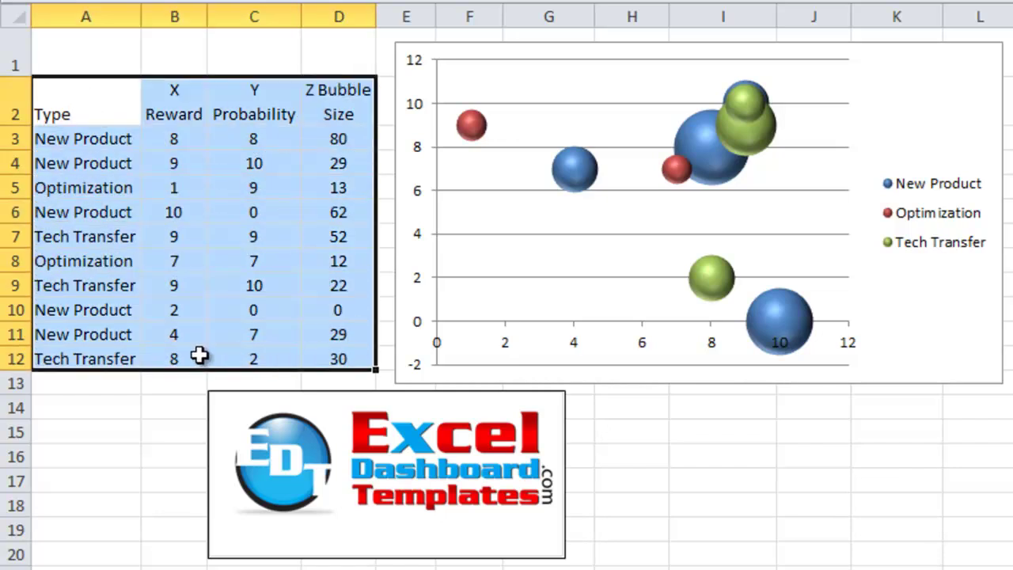
left_click(164, 106)
left_click_drag(164, 105, 190, 357)
left_click_drag(249, 103, 237, 351)
left_click_drag(335, 94, 351, 355)
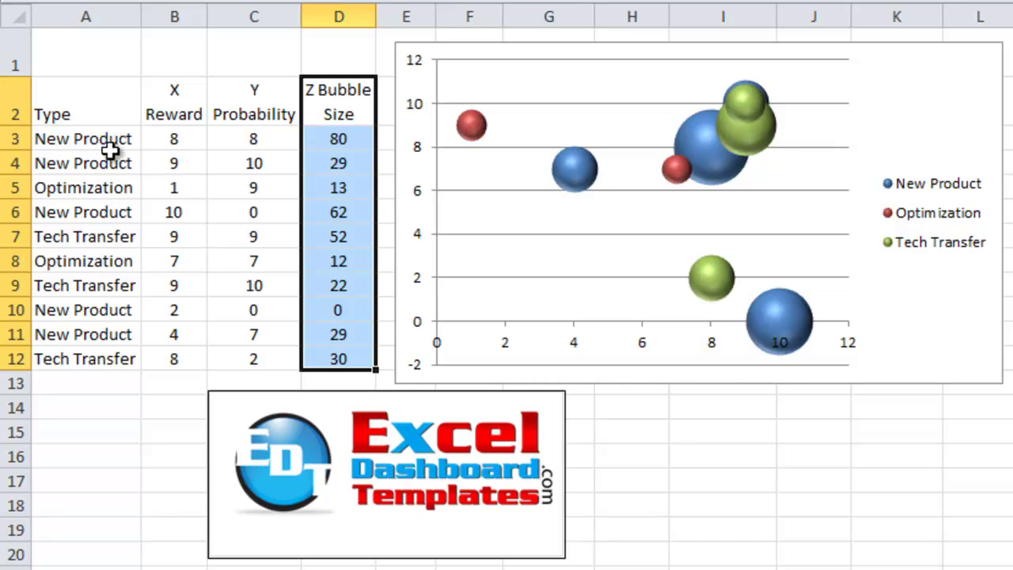
Step: Compare the New Product, Optimization and Tech Transfer rows with their X, Y and bubble size values
left_click_drag(95, 141, 91, 170)
left_click(111, 188)
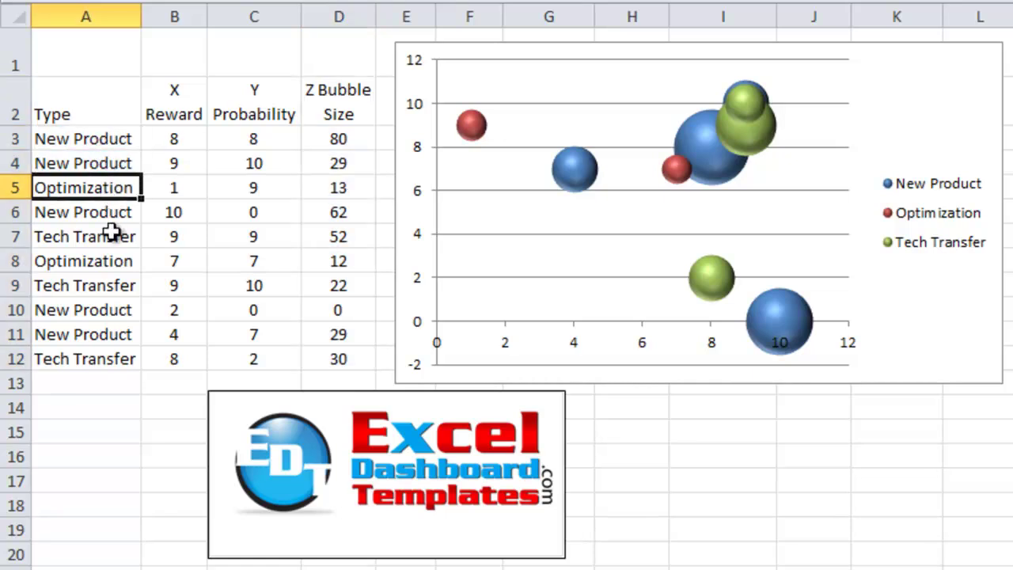
left_click(110, 232)
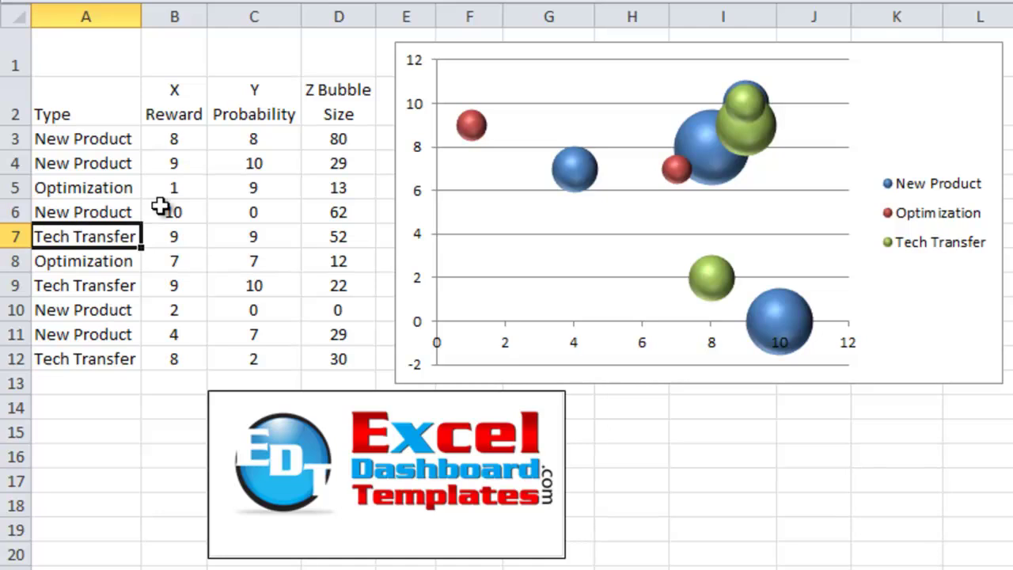
left_click_drag(177, 141, 176, 163)
left_click_drag(245, 141, 253, 163)
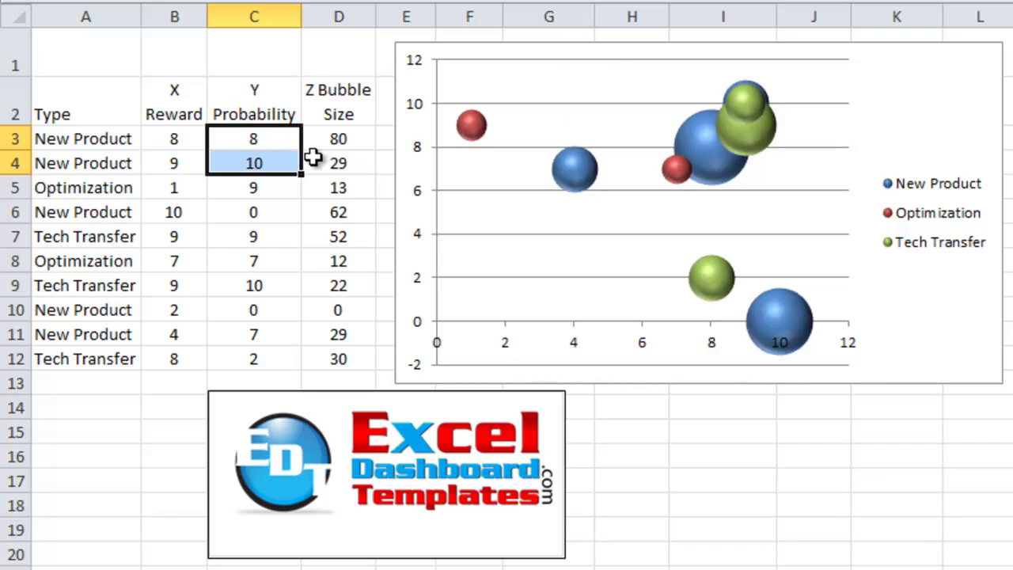
left_click_drag(121, 137, 106, 163)
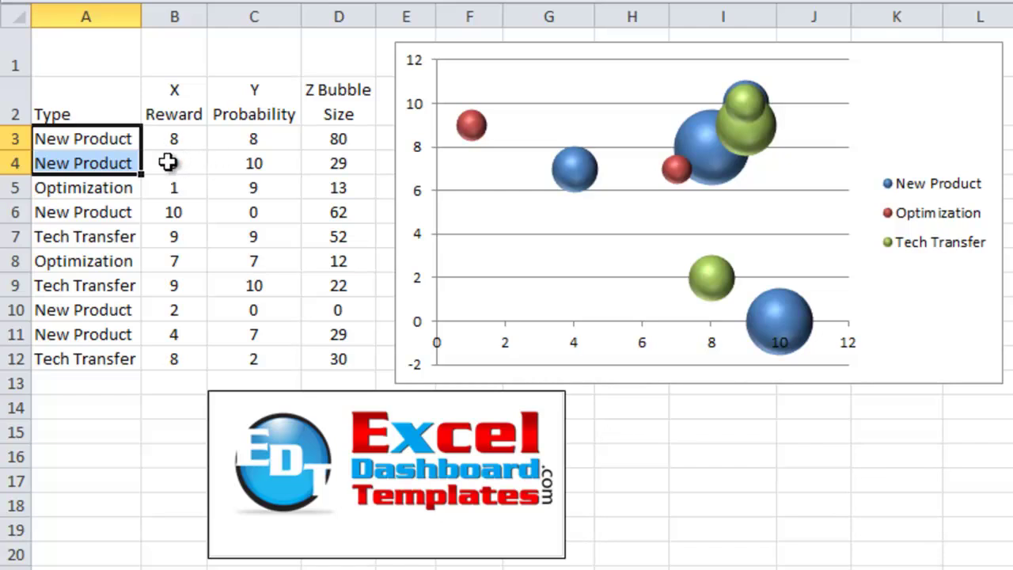
left_click_drag(92, 109, 341, 362)
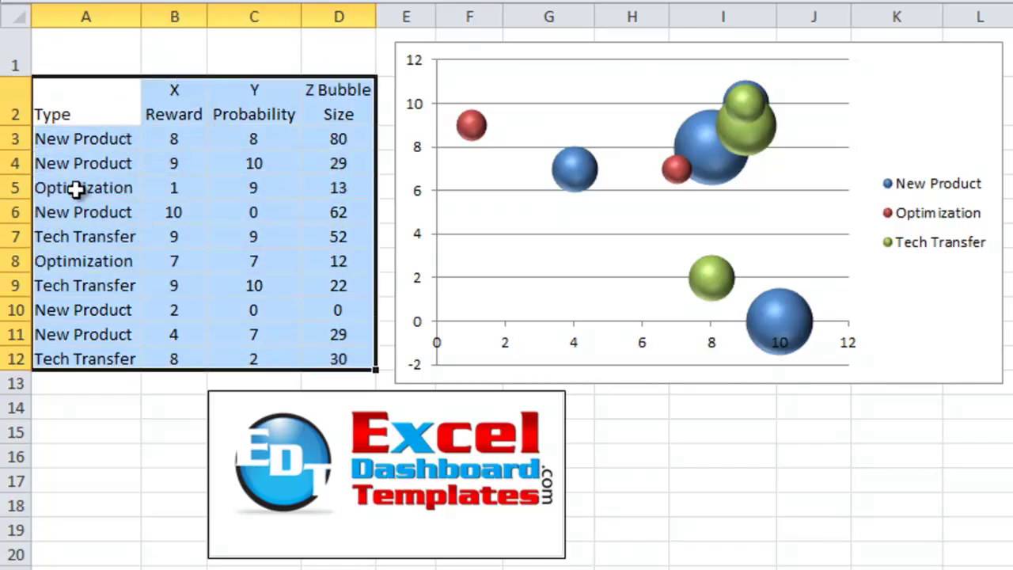
left_click(124, 133)
left_click(170, 136)
left_click_drag(170, 136, 328, 167)
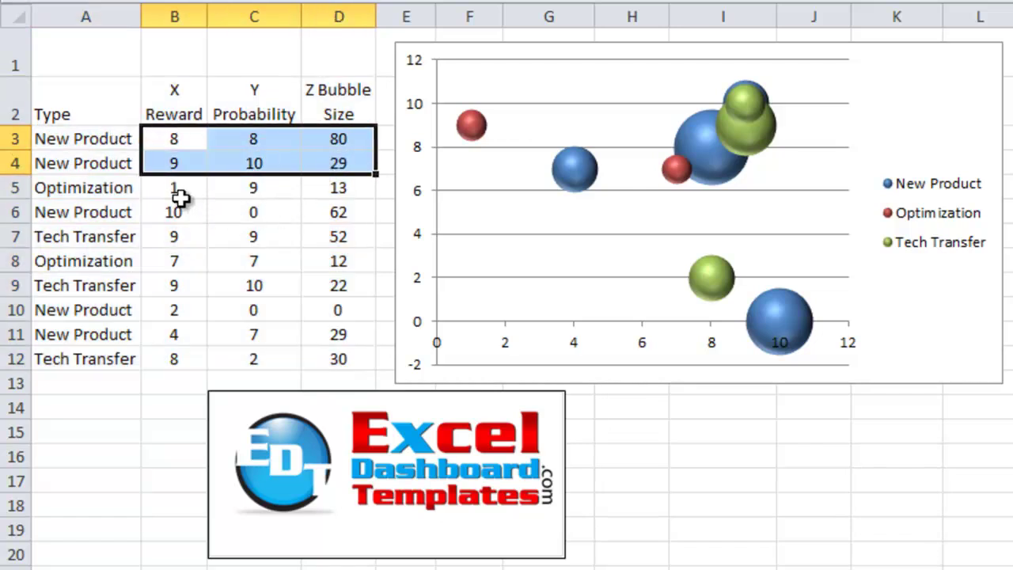
left_click_drag(182, 188, 328, 198)
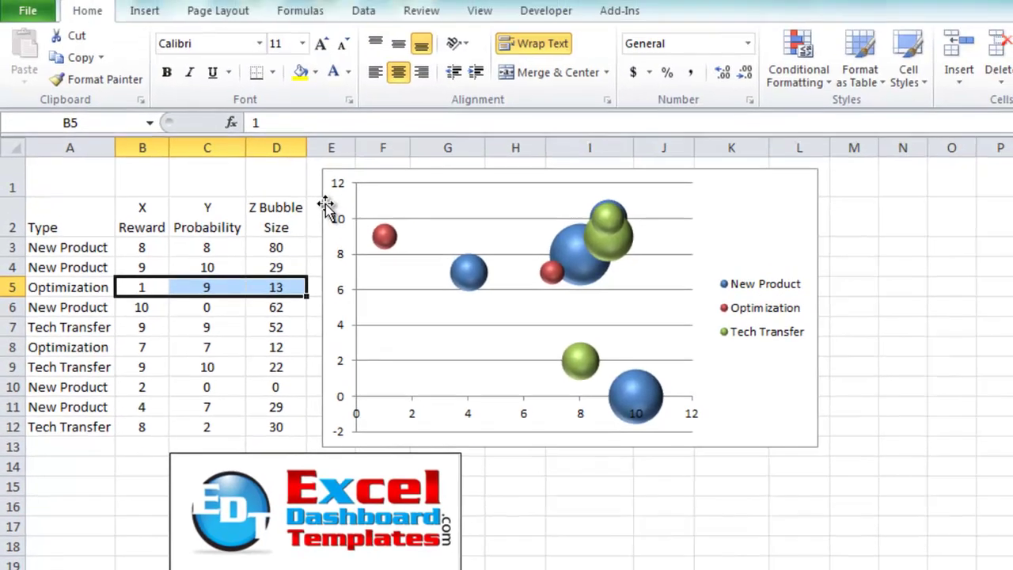
Step: Review the bubble chart's series in its data source settings and close them without changing anything
left_click(396, 89)
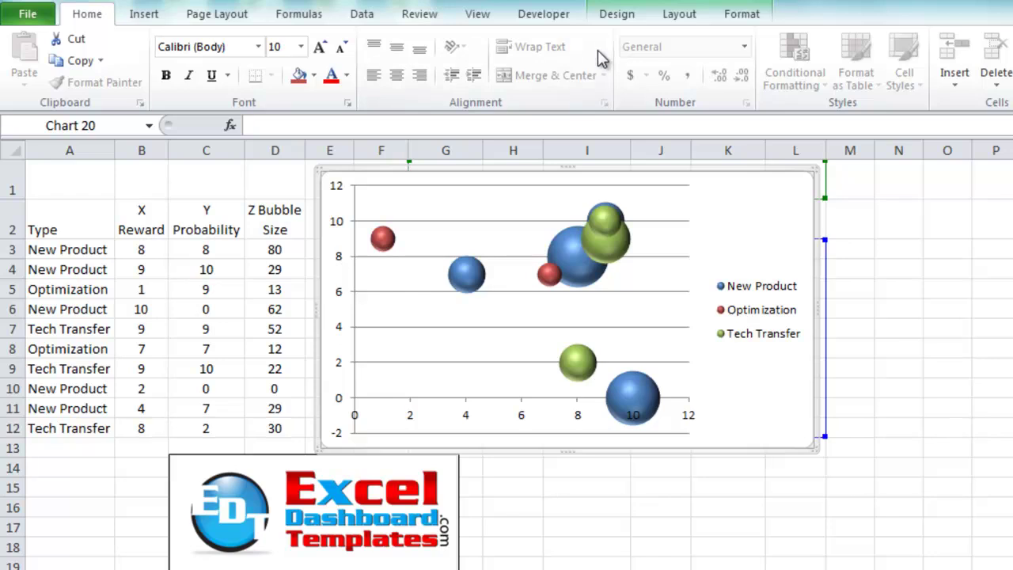
left_click(675, 24)
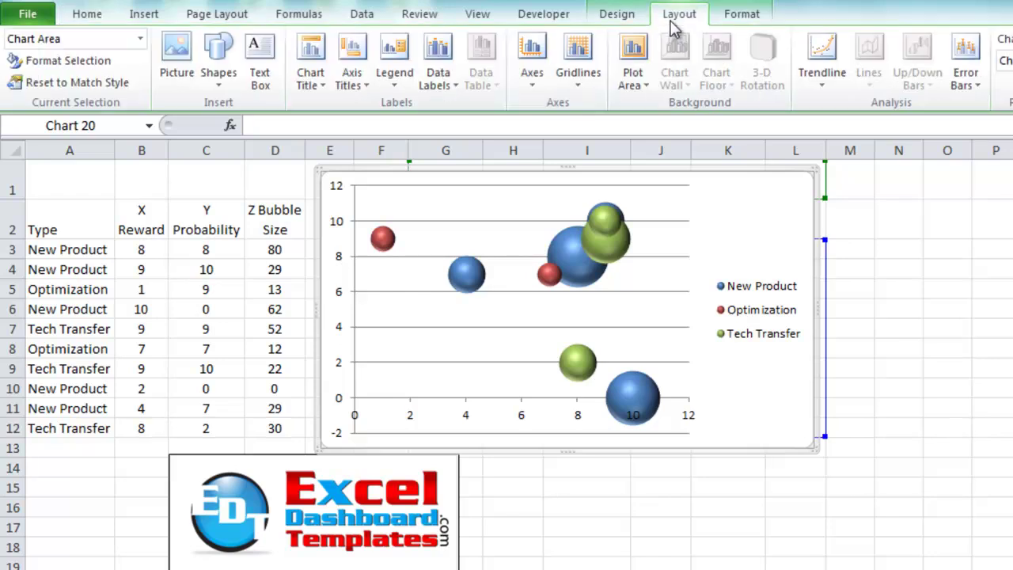
left_click(628, 20)
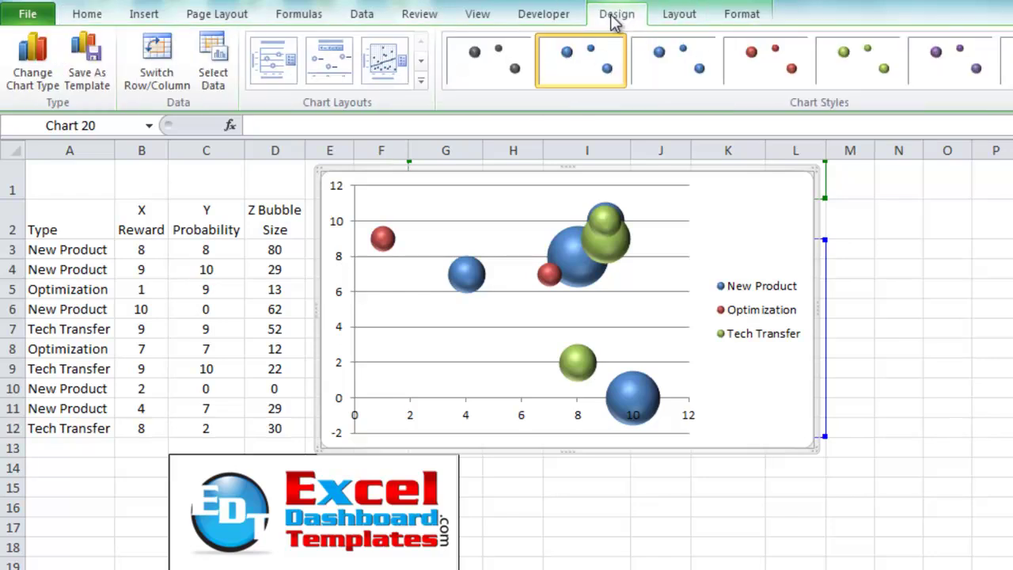
left_click(212, 79)
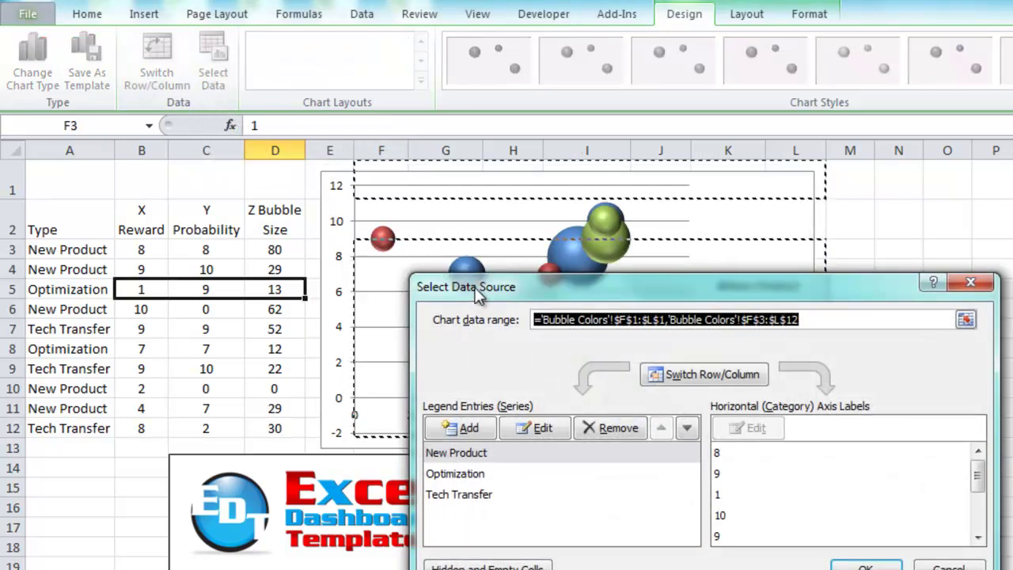
left_click_drag(476, 291, 251, 188)
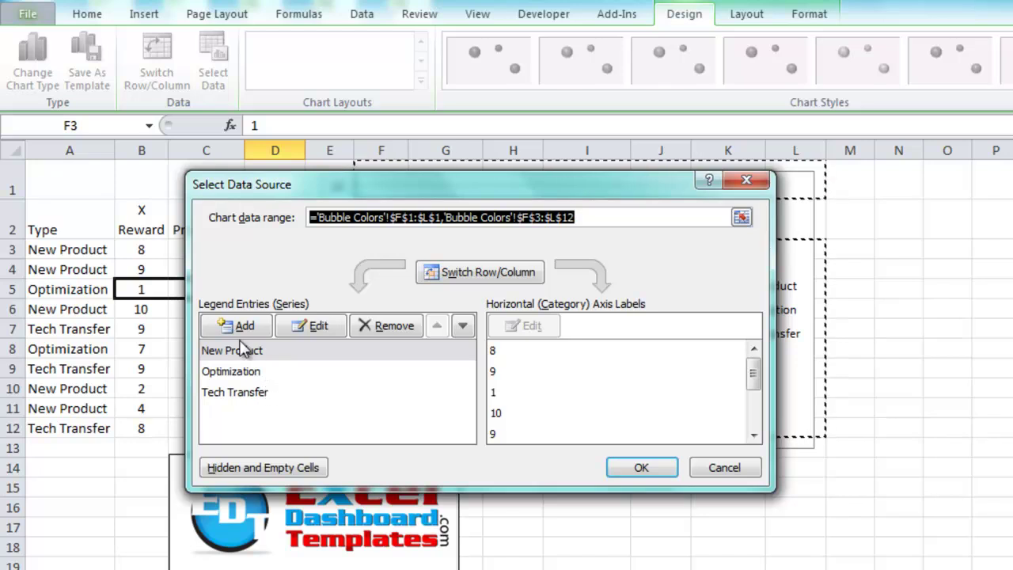
left_click(716, 467)
left_click(686, 511)
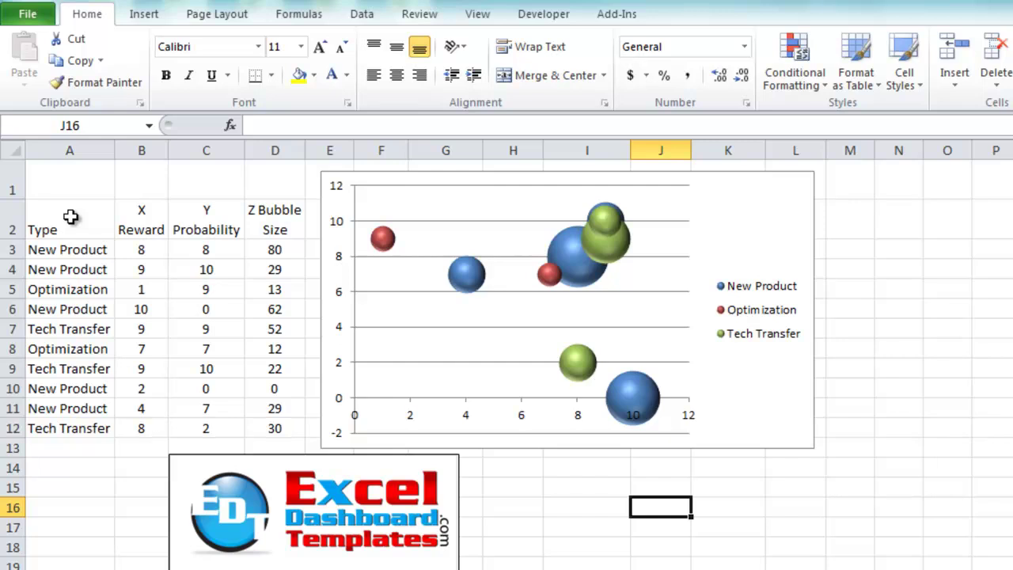
Step: Review the source table A2:D12 on the worksheet that has the empty helper columns
left_click_drag(72, 224, 269, 428)
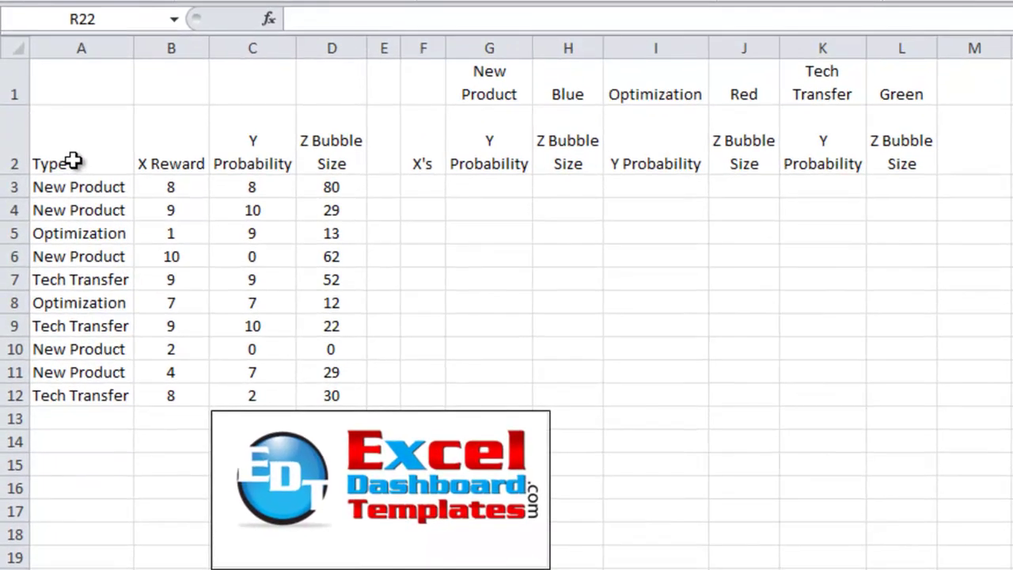
left_click_drag(73, 162, 84, 192)
left_click_drag(170, 164, 211, 226)
left_click(176, 193)
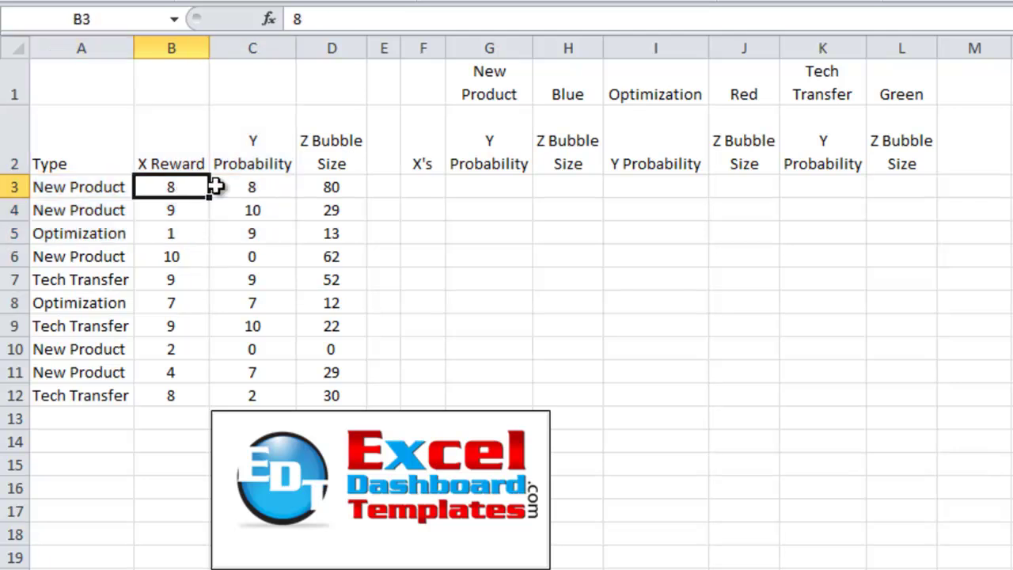
left_click_drag(95, 142, 317, 387)
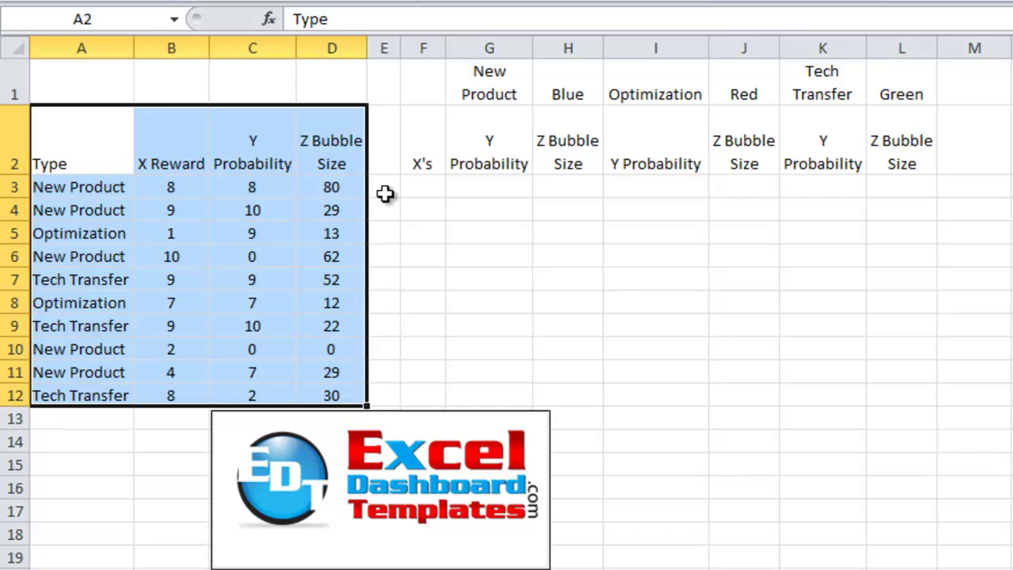
Step: Examine the helper headers: the X's column and a Y Probability and Z Bubble Size pair for each project type
left_click(404, 168)
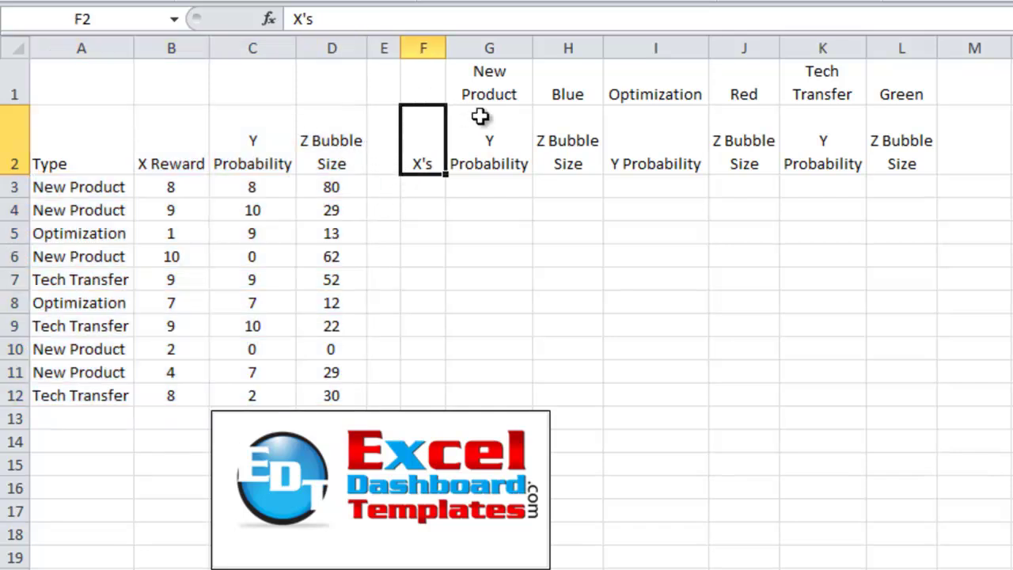
left_click_drag(516, 90, 559, 208)
left_click_drag(654, 93, 723, 207)
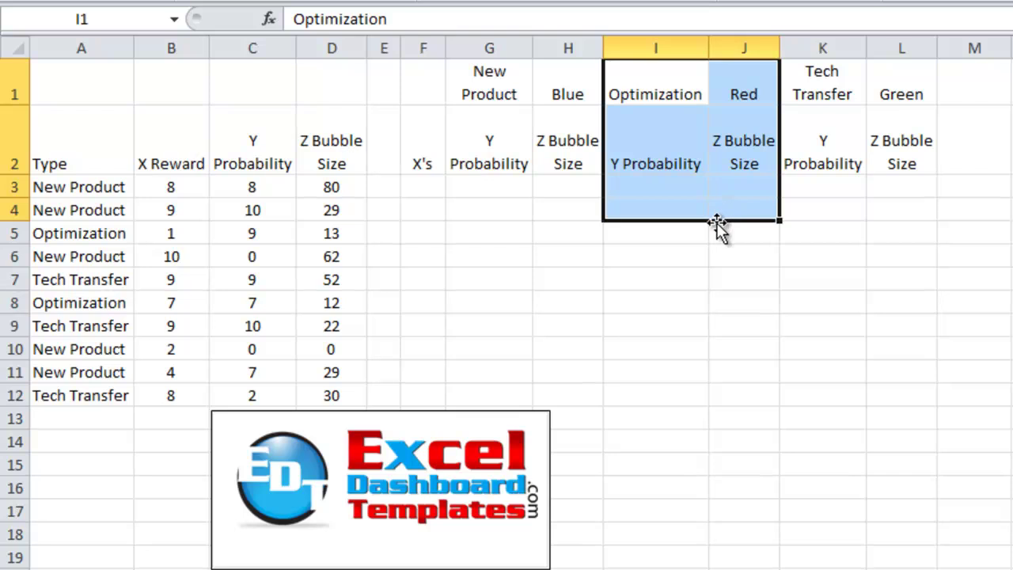
left_click(827, 82)
left_click_drag(827, 82, 898, 233)
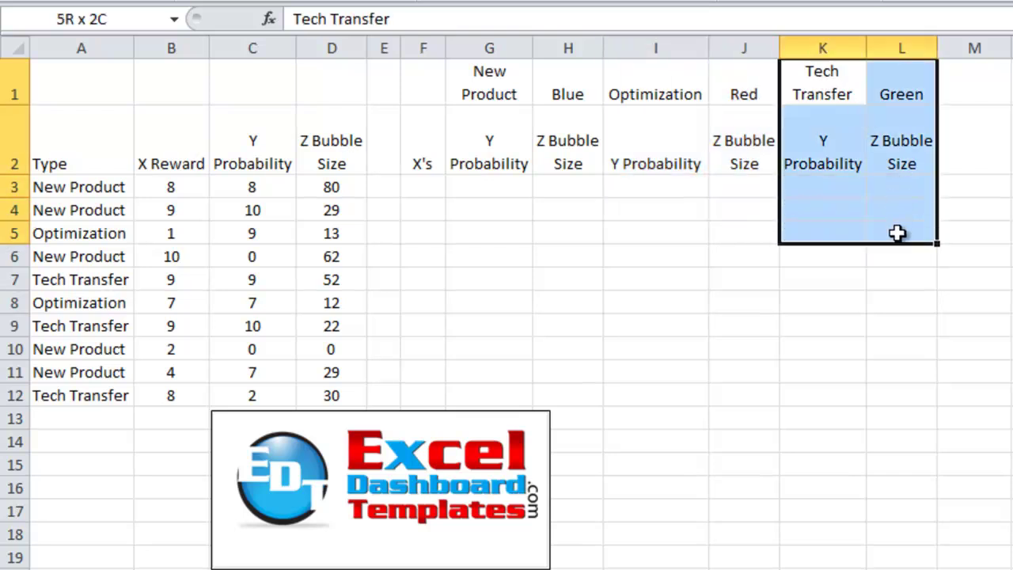
left_click(484, 157)
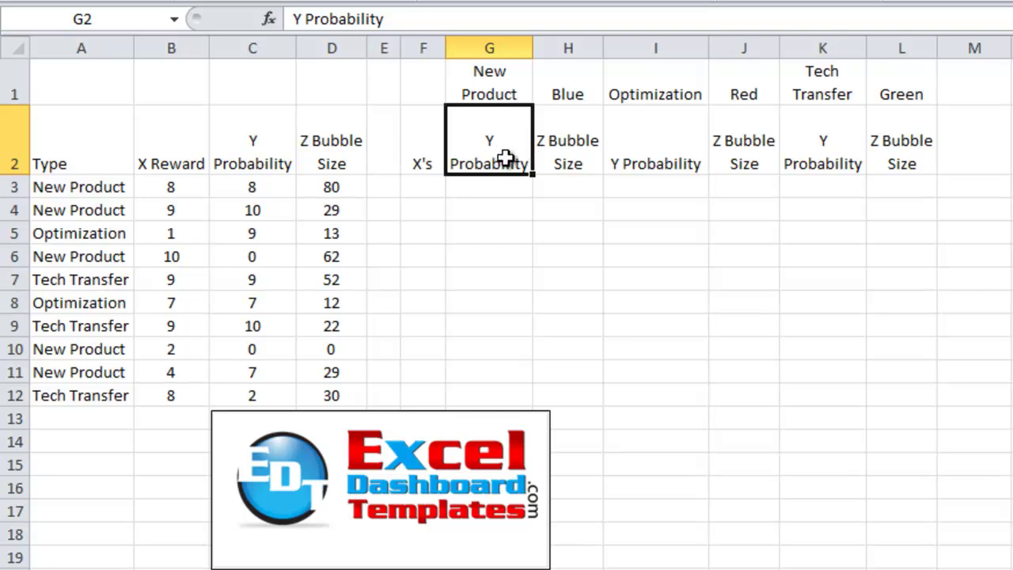
left_click(558, 164)
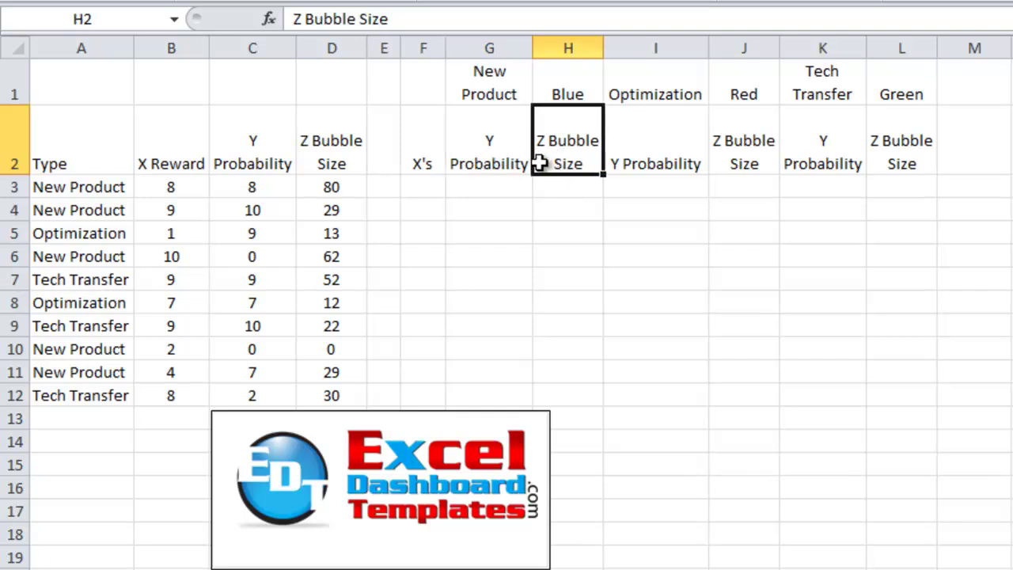
left_click(639, 165)
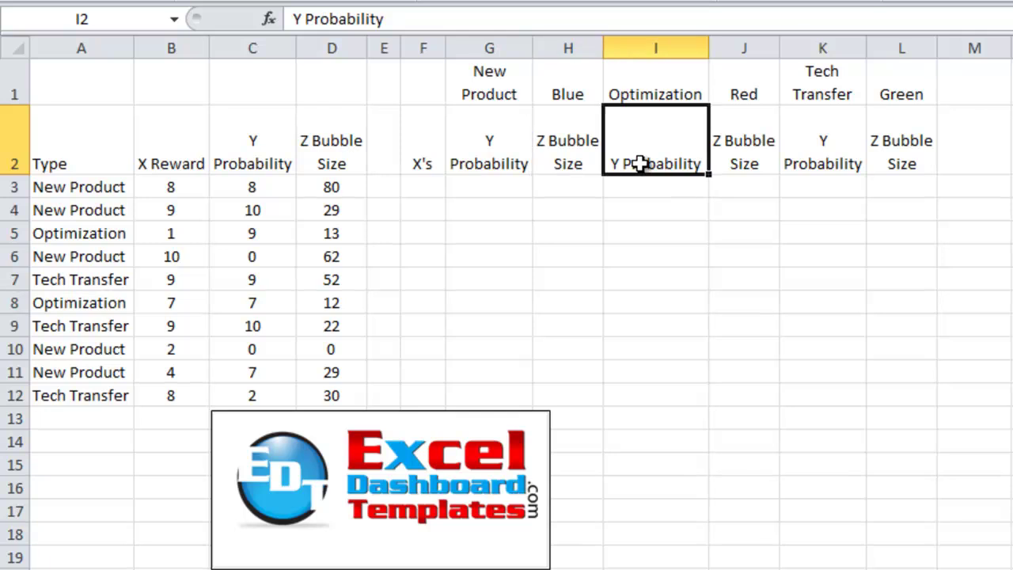
left_click(719, 177)
left_click(798, 162)
left_click(894, 159)
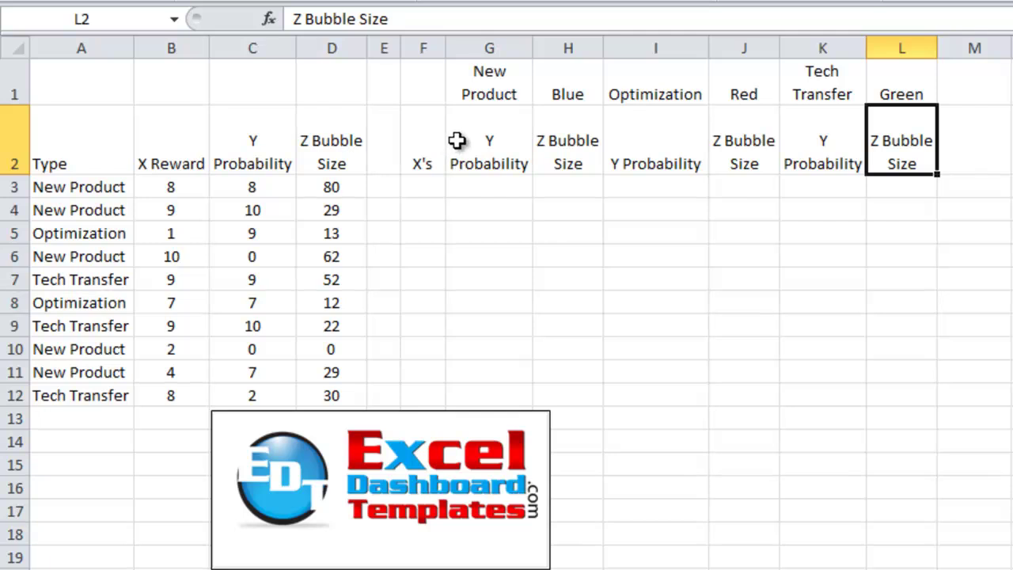
Step: Check how the X's column F2:F12 combines with each project type's Y Probability and Z Bubble Size pair
left_click(466, 142)
left_click_drag(429, 143, 543, 145)
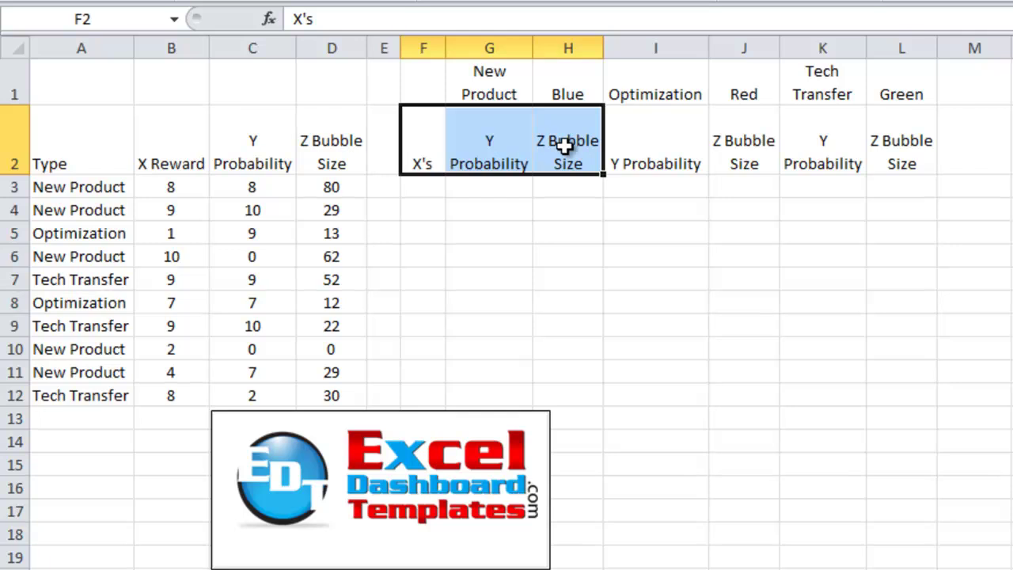
left_click_drag(621, 136, 740, 131)
left_click_drag(804, 152, 877, 143)
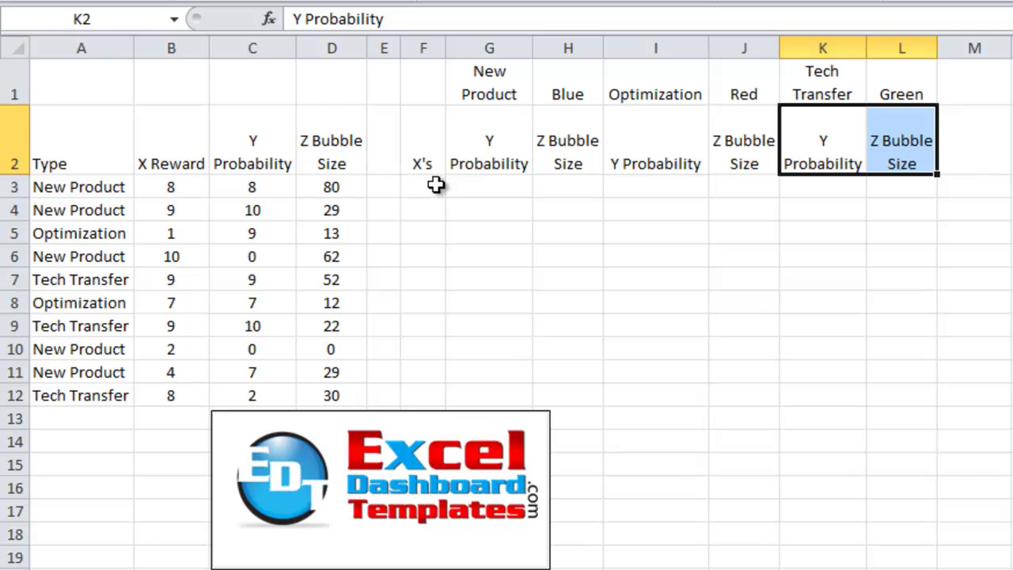
left_click_drag(430, 163, 437, 379)
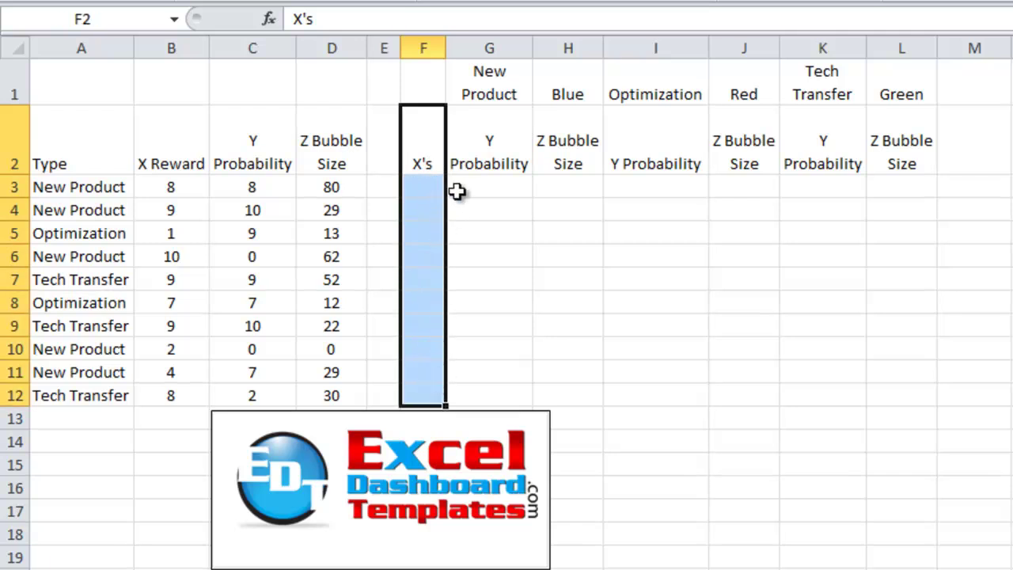
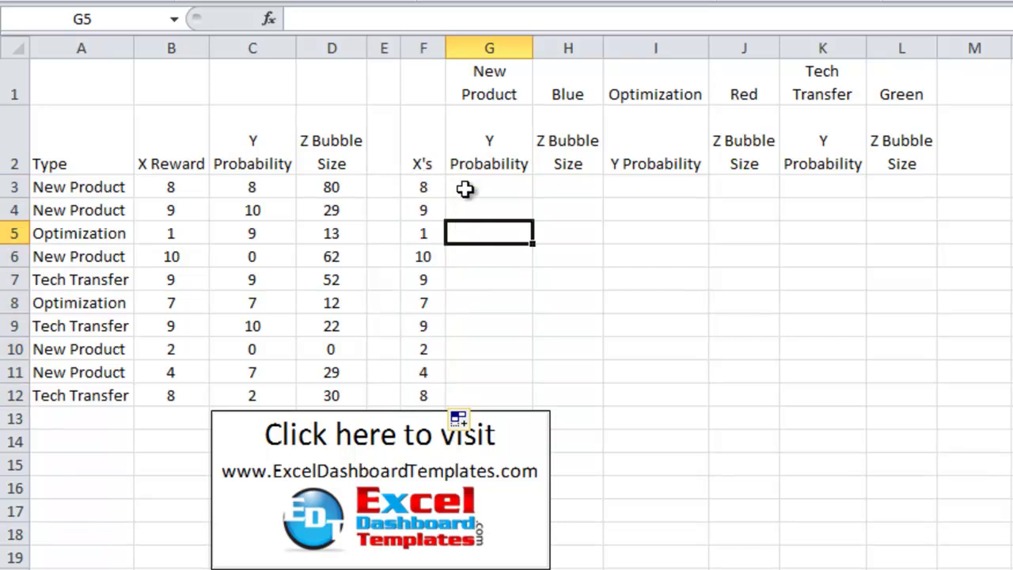
Step: Start an IF formula in G3 under the New Product Y Probability header, testing the type in $A3 with only the column locked
left_click_drag(435, 153, 444, 232)
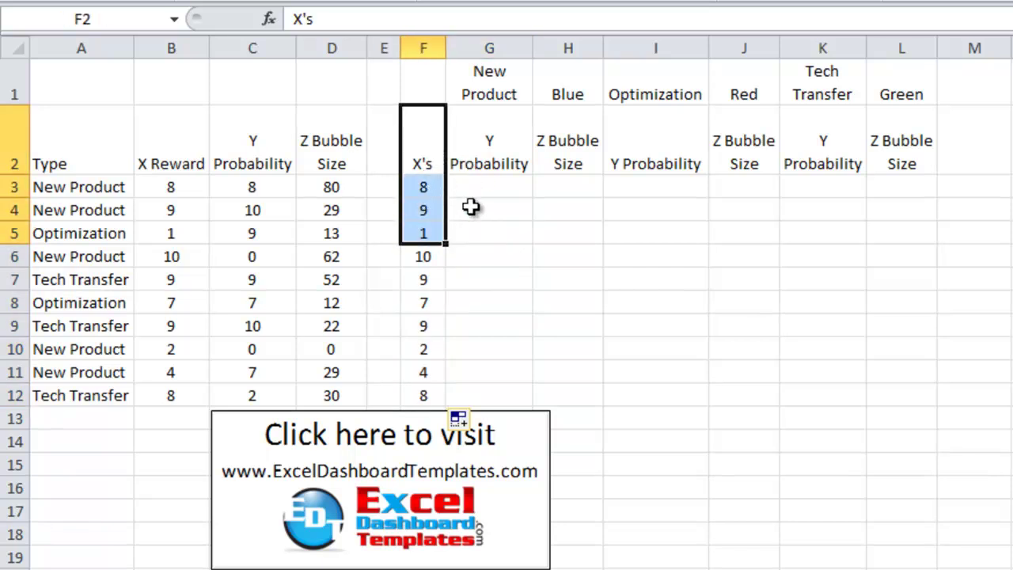
left_click(491, 163)
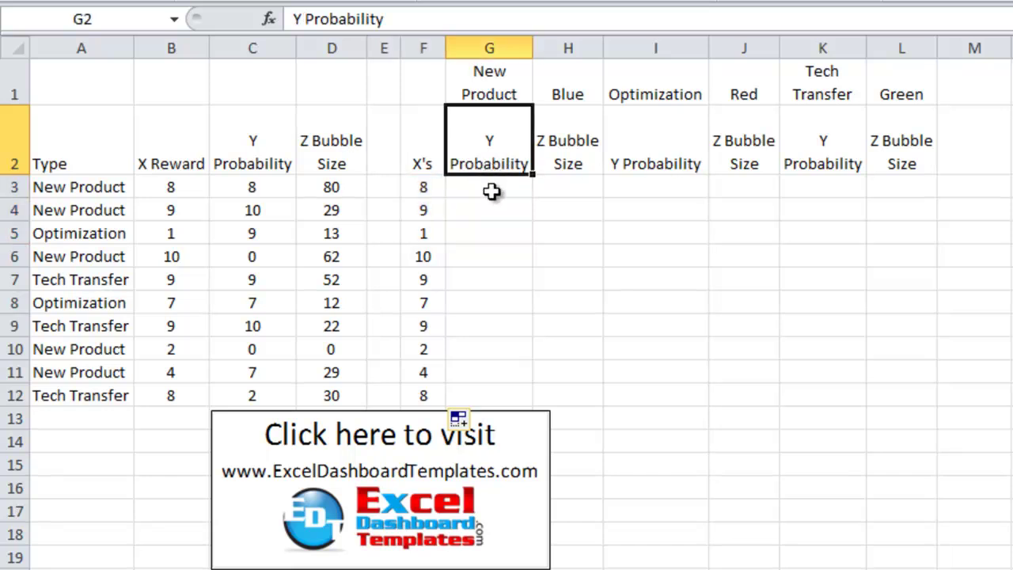
left_click(494, 187)
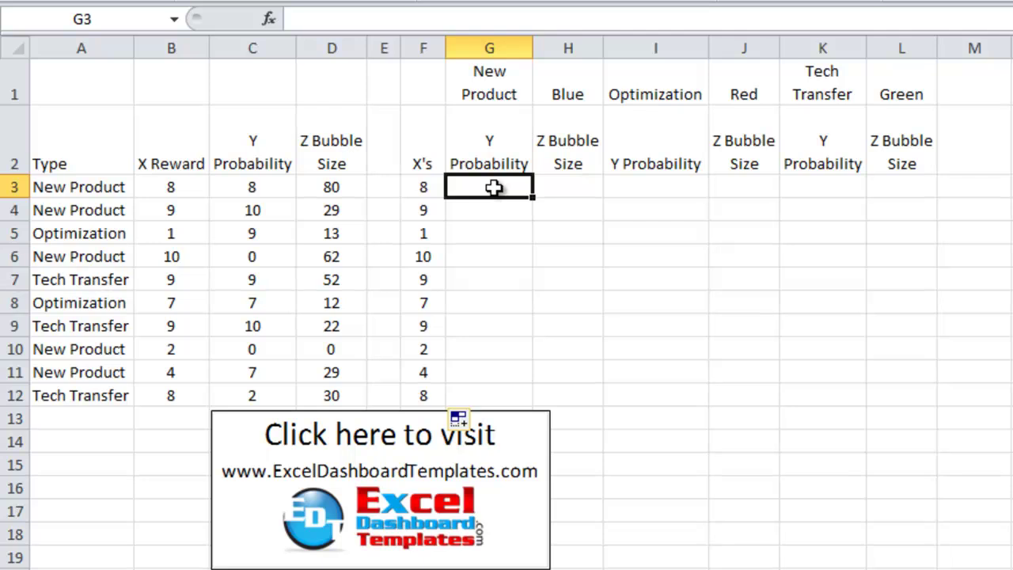
type("=")
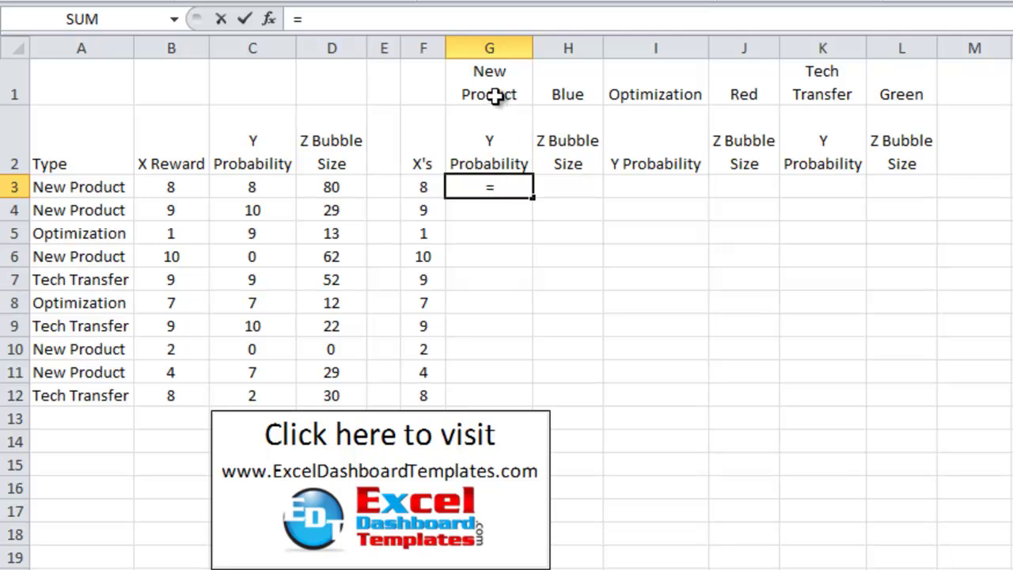
type("if")
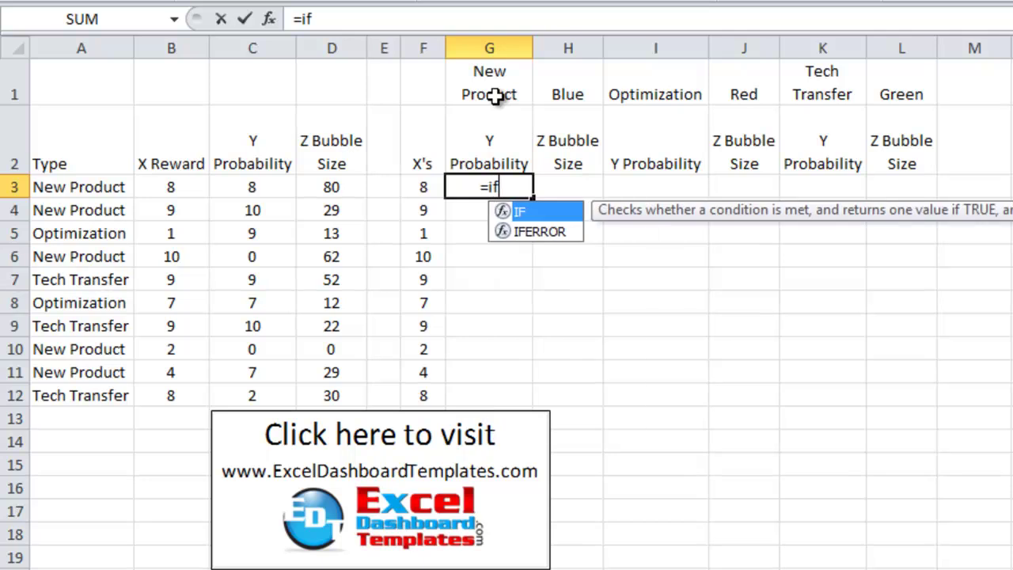
key("Tab")
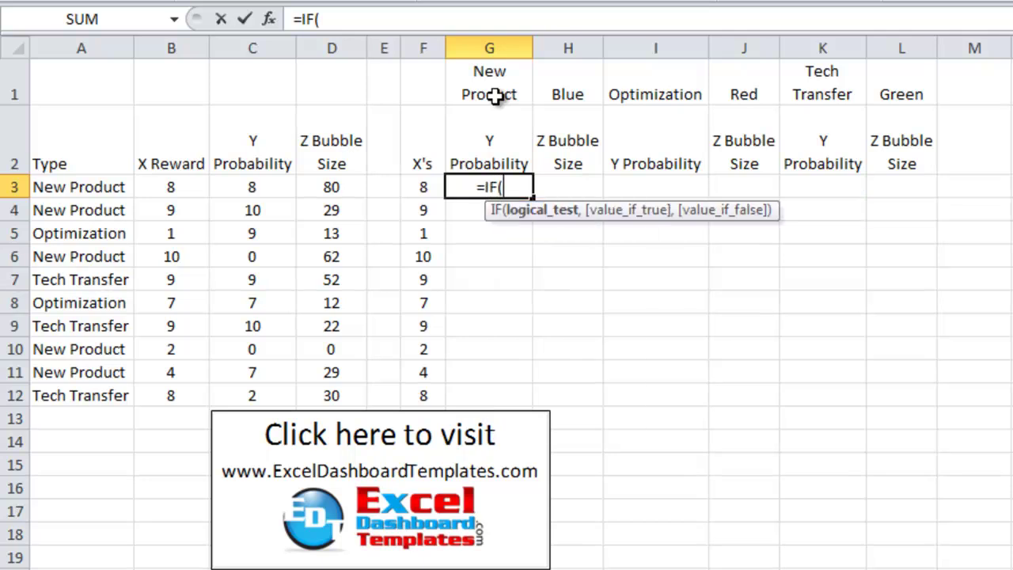
left_click(101, 190)
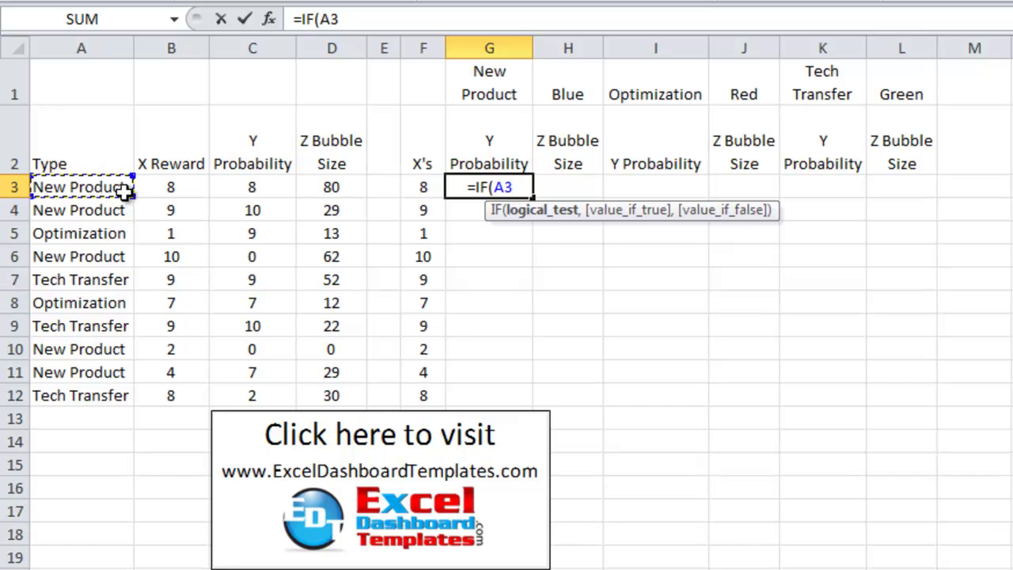
key("F4")
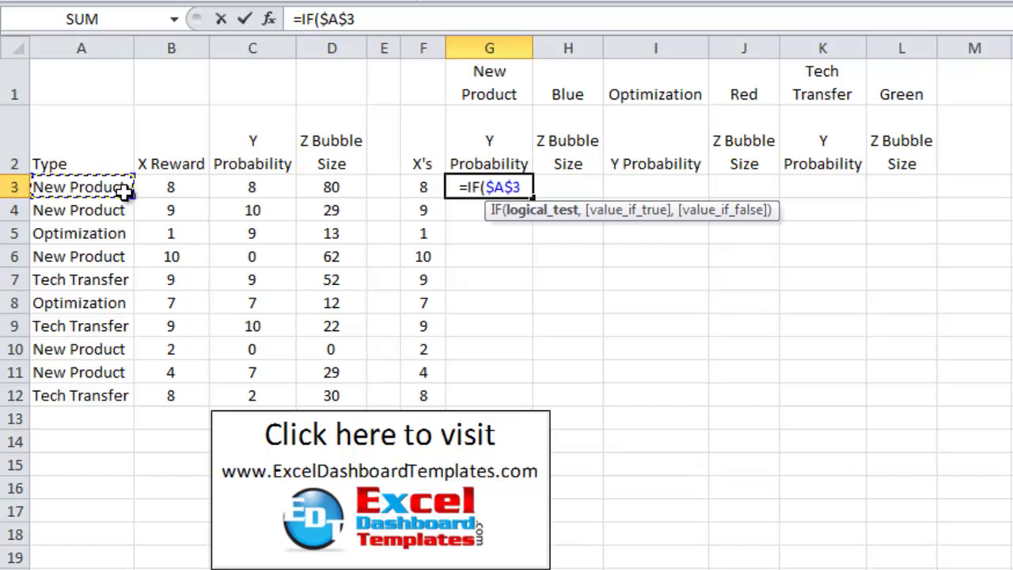
key("F4")
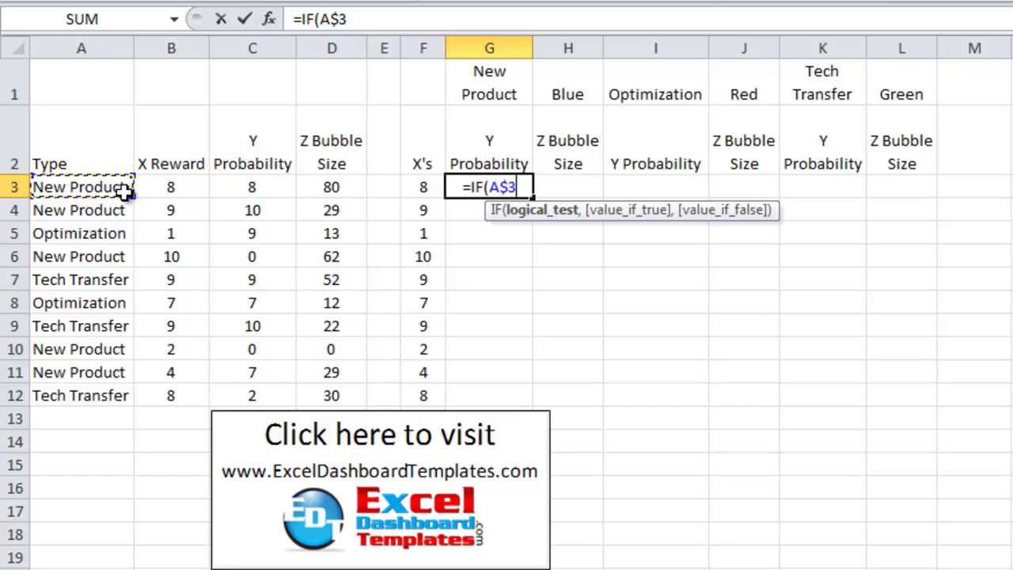
key("F4")
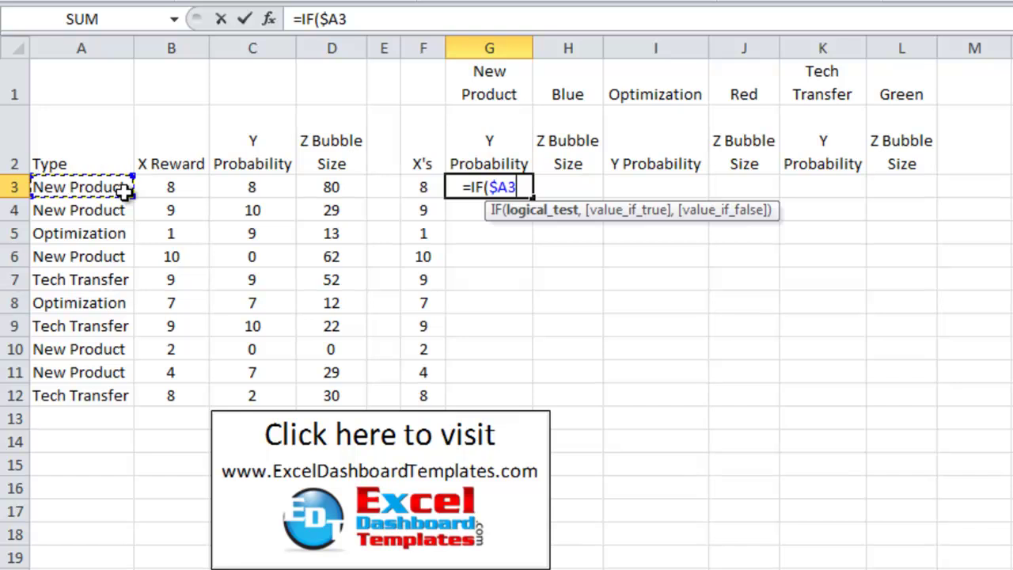
Step: Compare the type in G3's IF test with the New Product header as G$1, locking only the row
type("=")
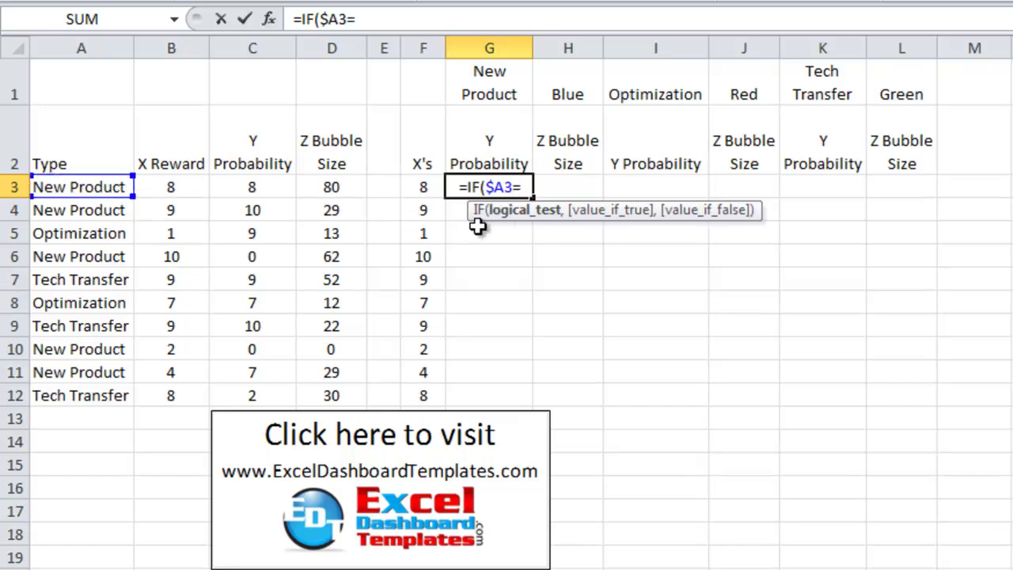
left_click(499, 73)
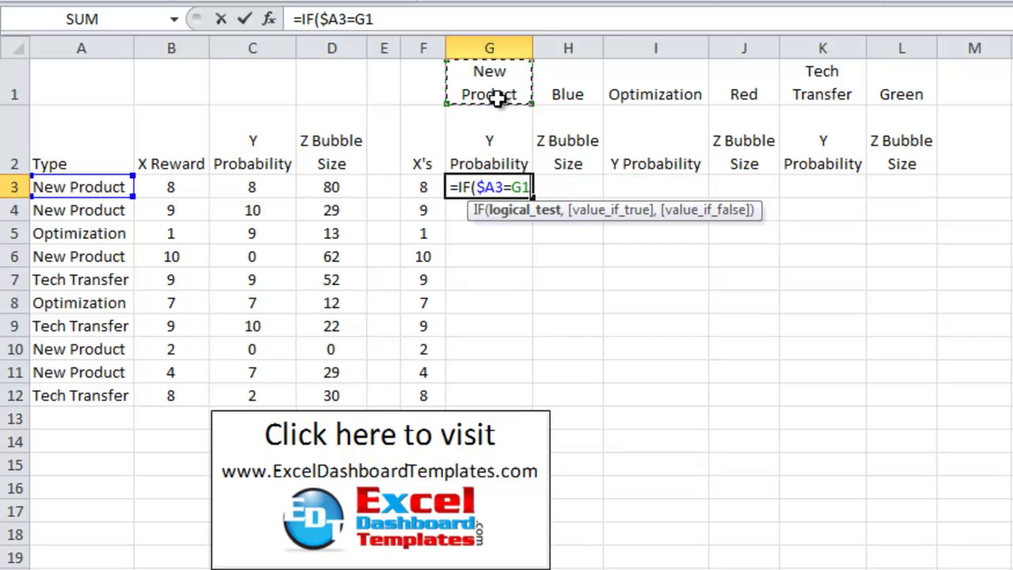
key("F4")
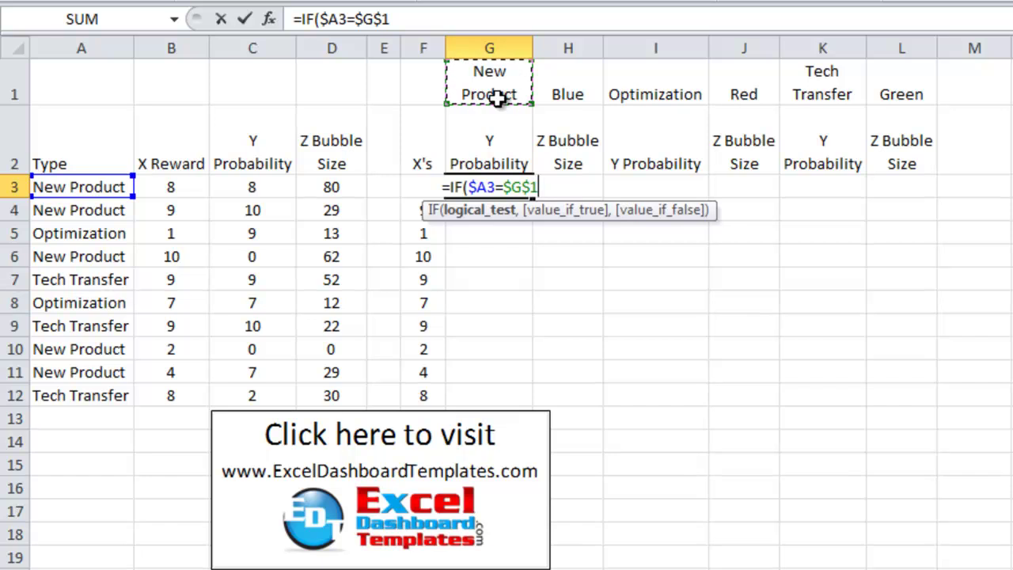
key("F4")
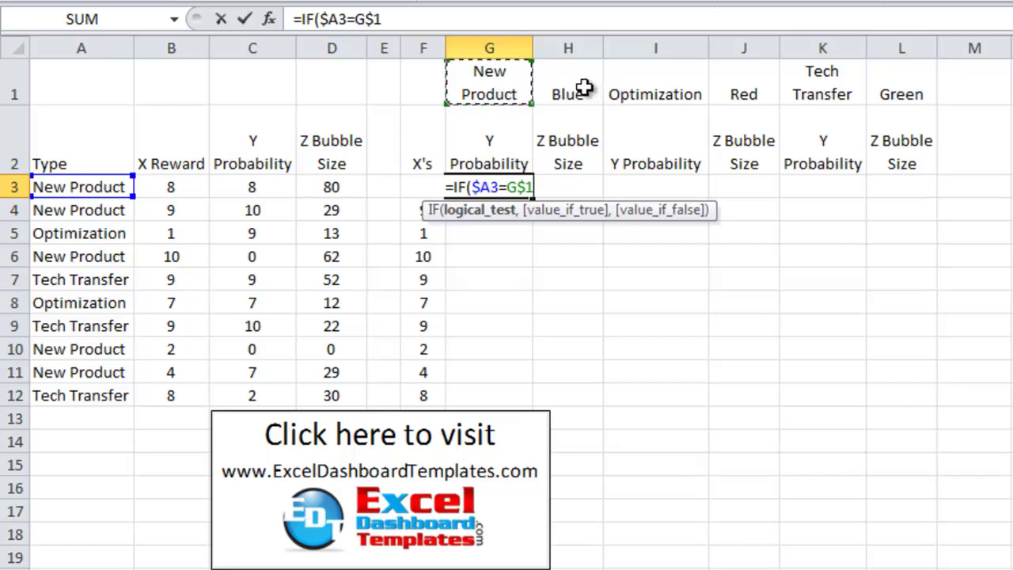
Step: Make the formula in G3 return the Y Probability from $C3 when the types match, locking only the column
type(",")
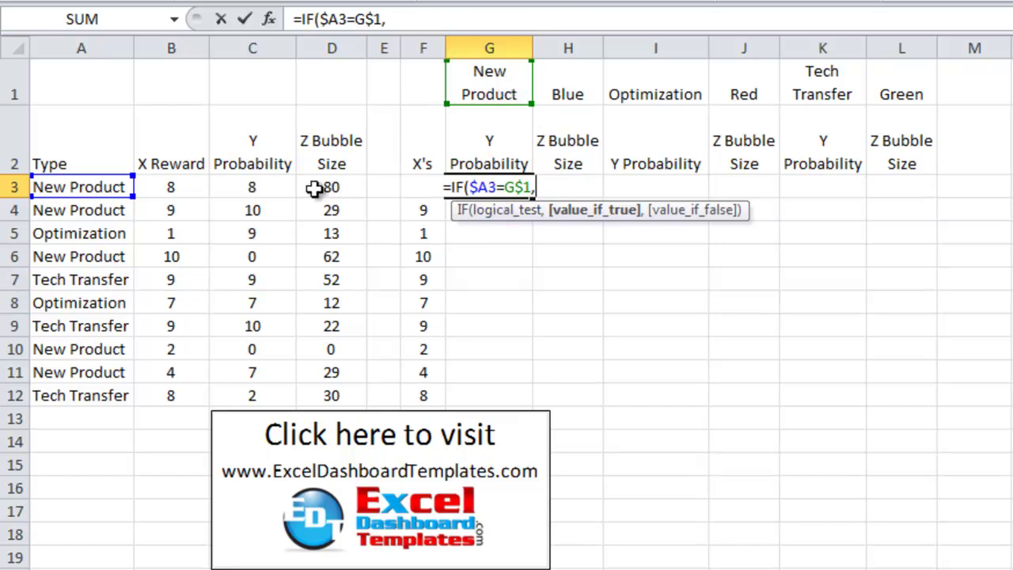
left_click(240, 185)
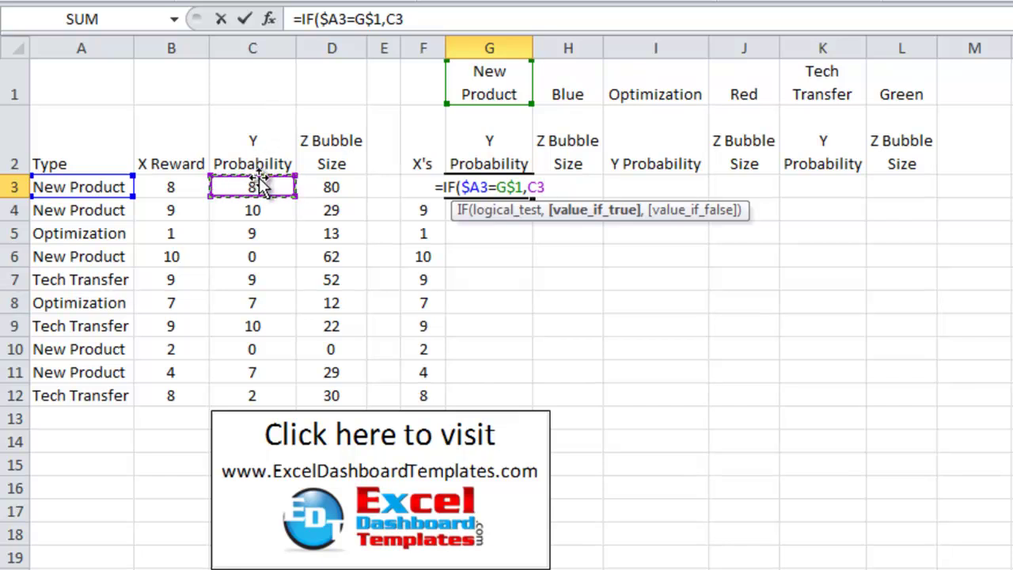
key("F4")
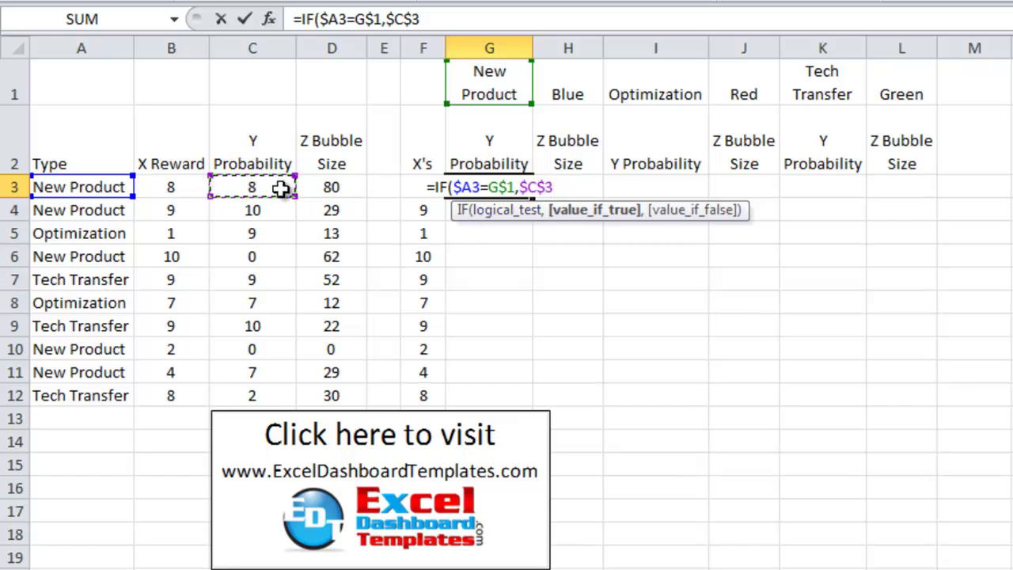
key("F4")
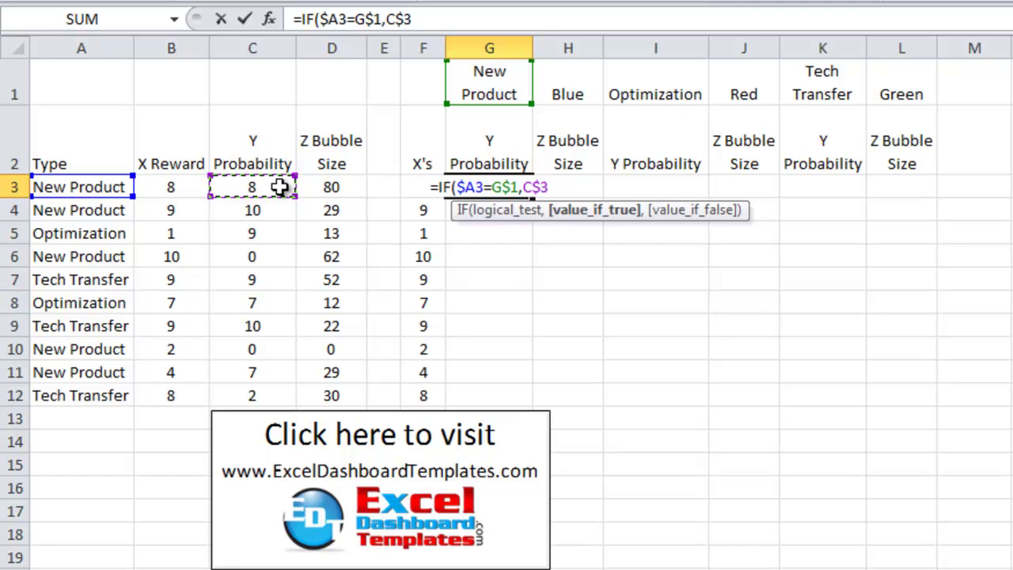
key("F4")
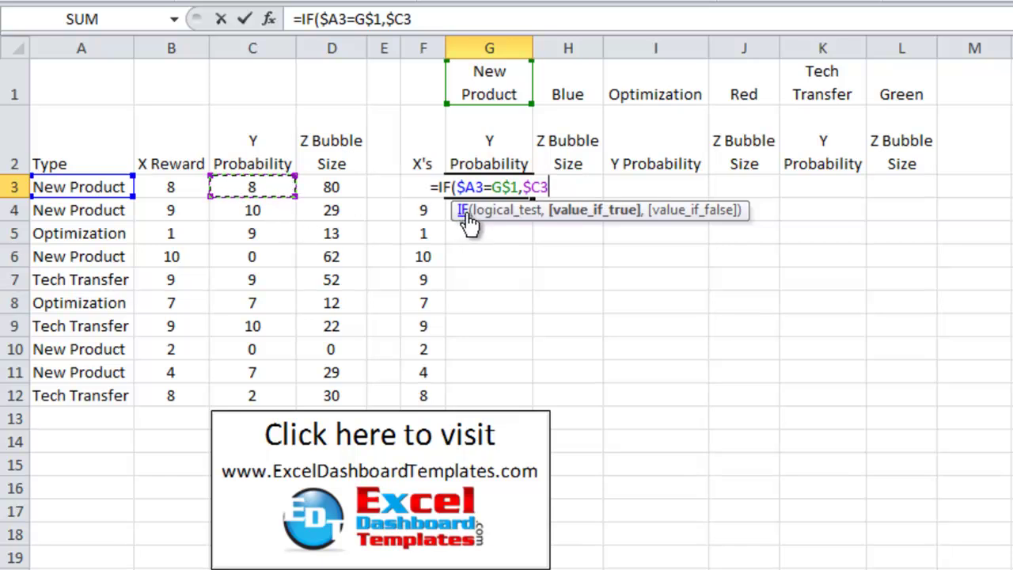
Step: Complete the G3 formula with NA() as the value if false and fill it down through G12
type(",")
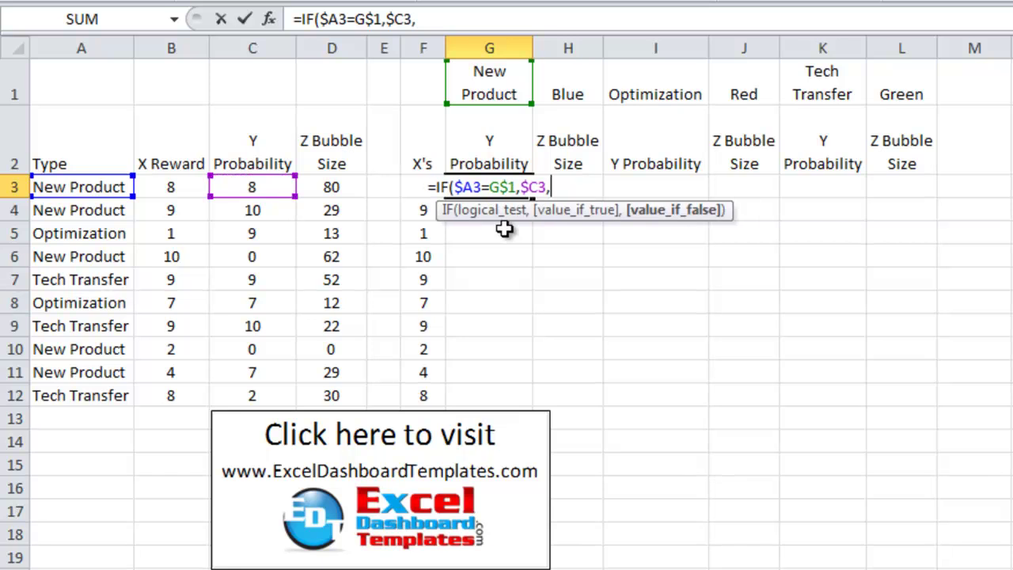
type("na")
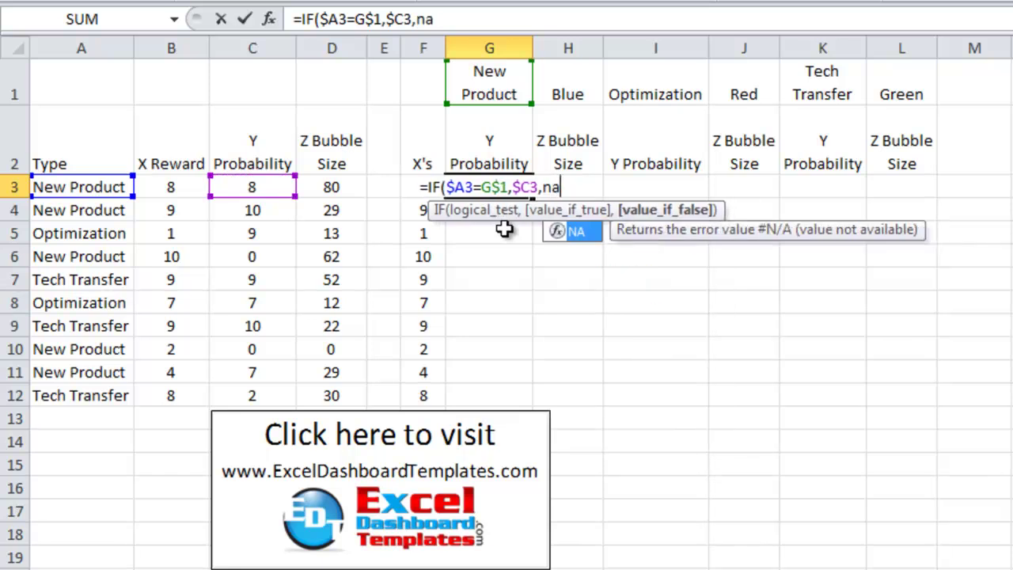
type("()")
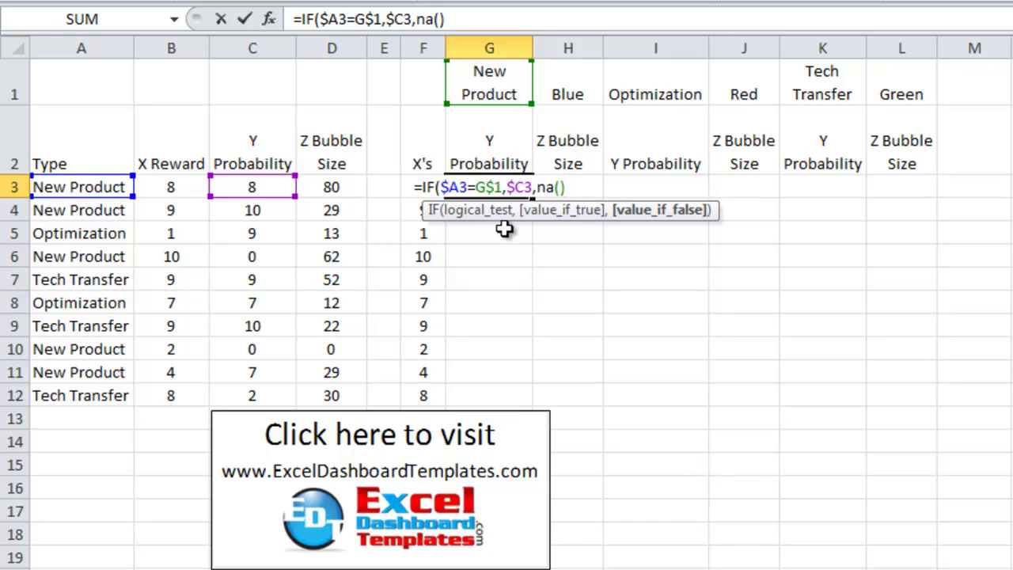
type(")")
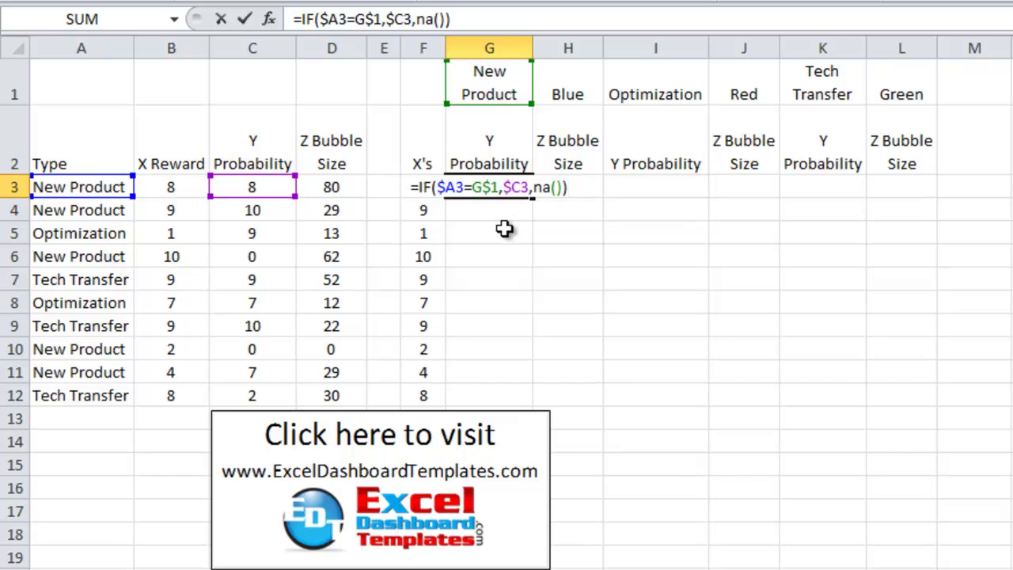
key("Return")
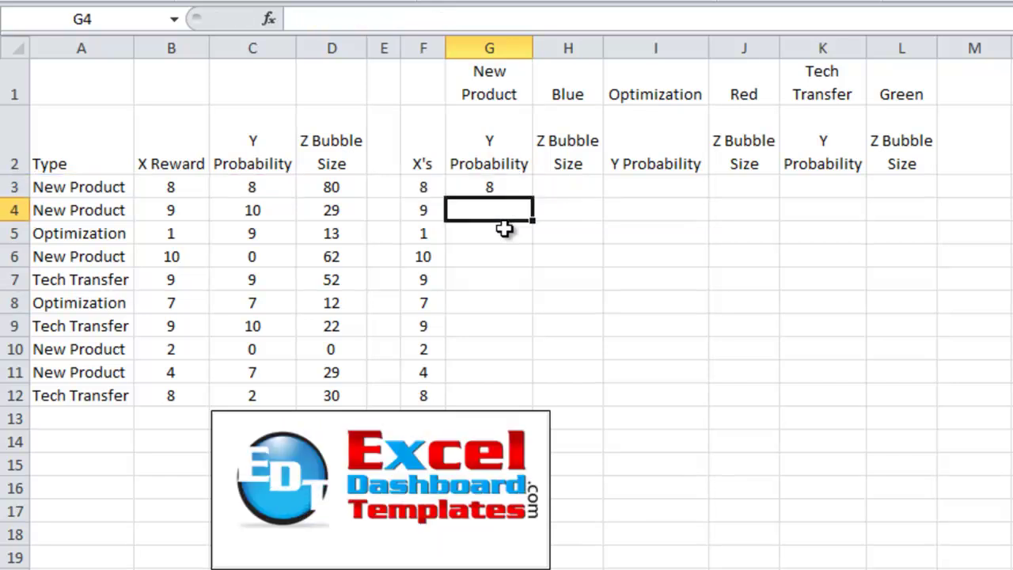
left_click(499, 189)
left_click_drag(536, 197, 535, 402)
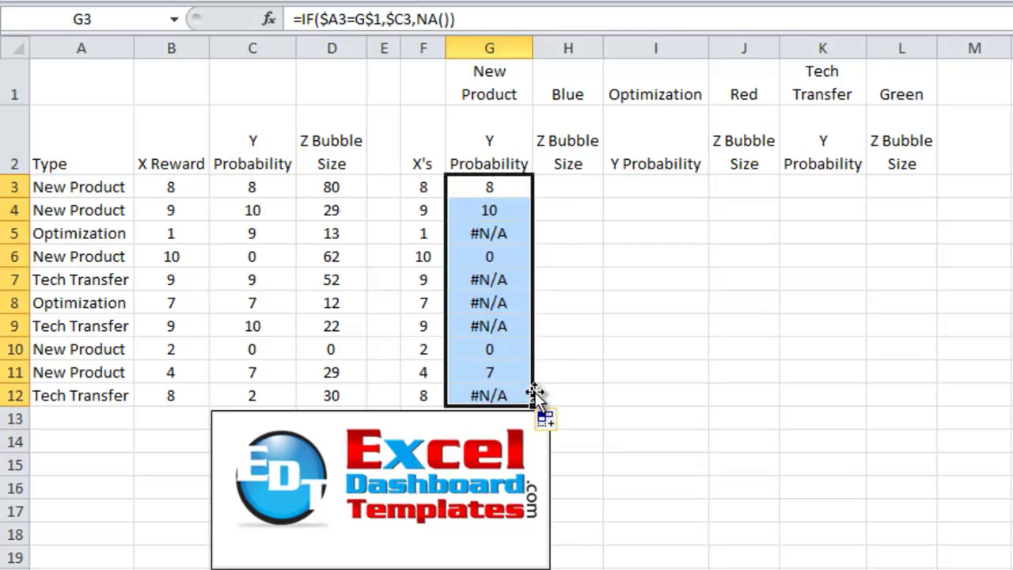
Step: Check the New Product Y Probability results in G3:G12 against the project types in column A
left_click(516, 205)
left_click_drag(513, 191, 516, 209)
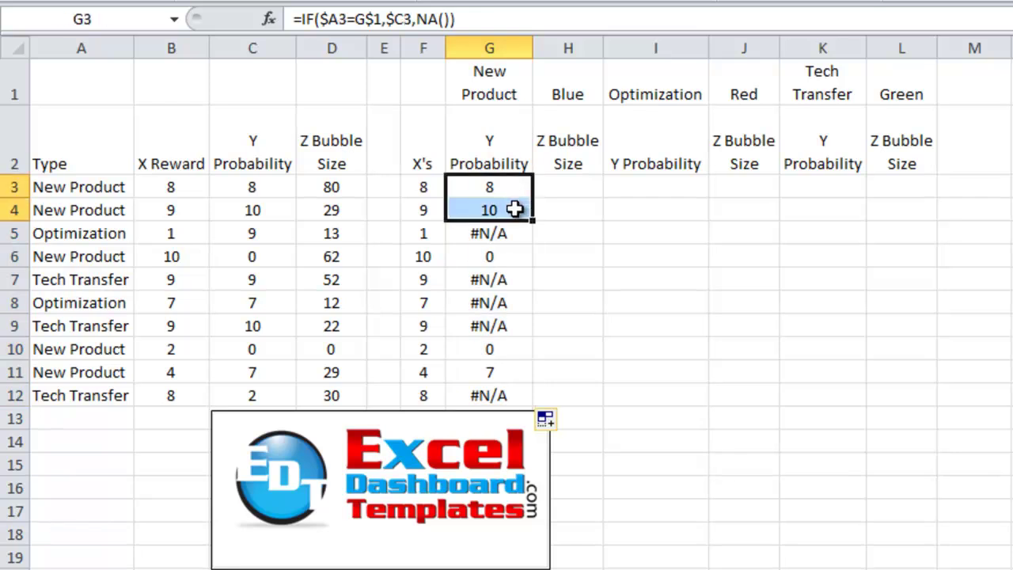
left_click(516, 236)
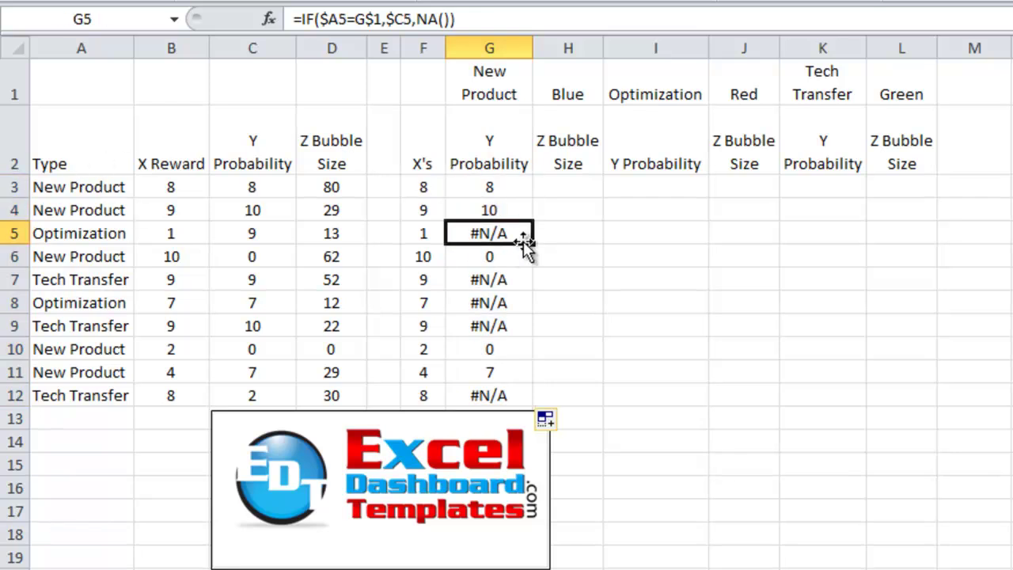
left_click(103, 232)
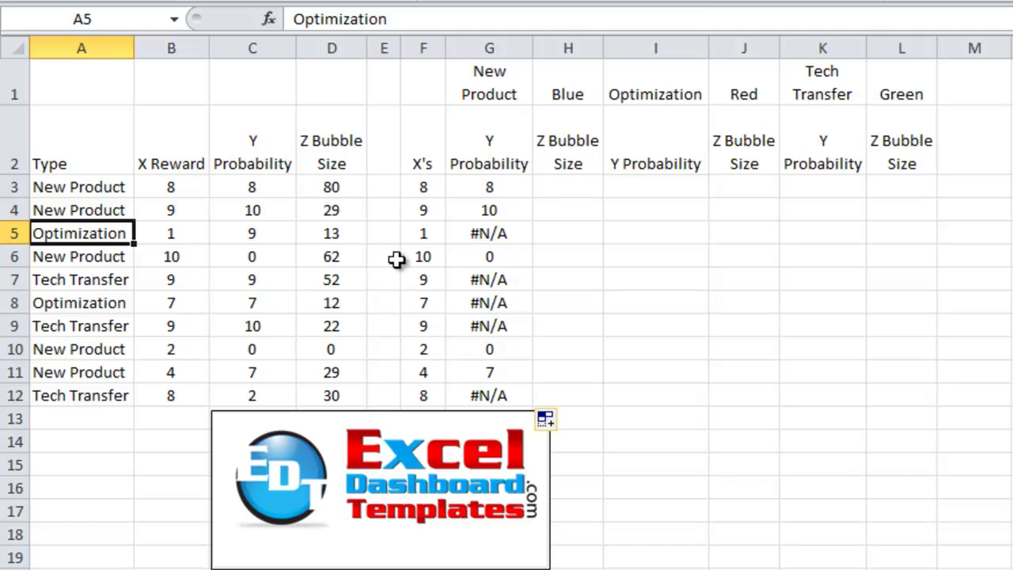
left_click(467, 260)
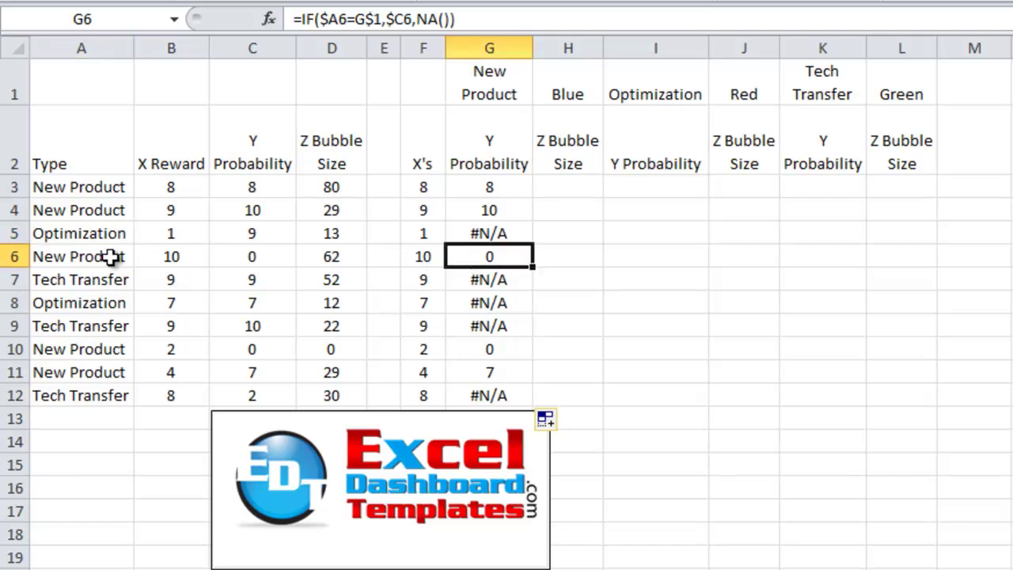
left_click(503, 277)
left_click_drag(504, 277, 515, 324)
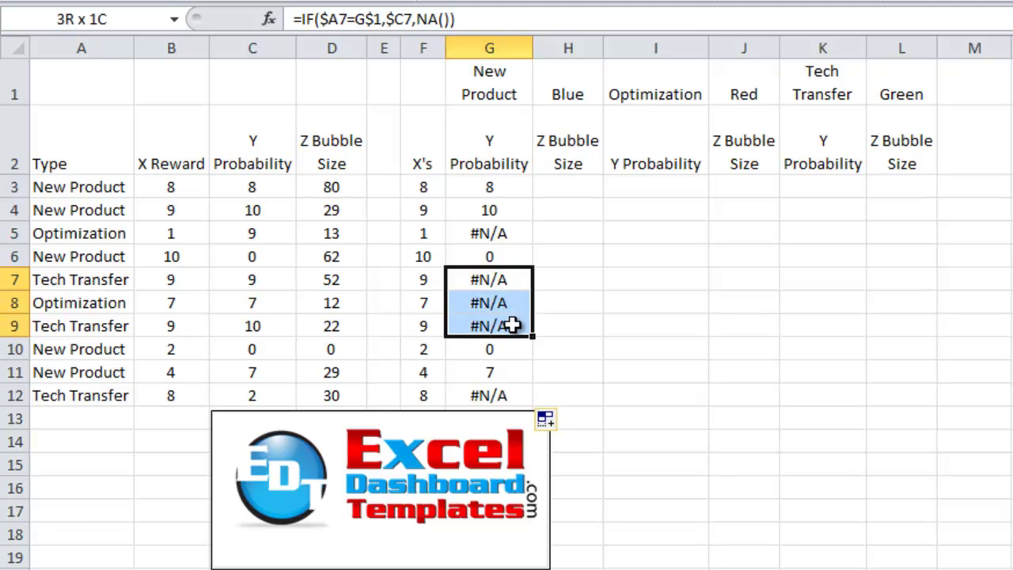
left_click(505, 214)
left_click(518, 189)
Step: Start an IF formula in H3 with ISNA(G3) as its logical test
left_click(552, 186)
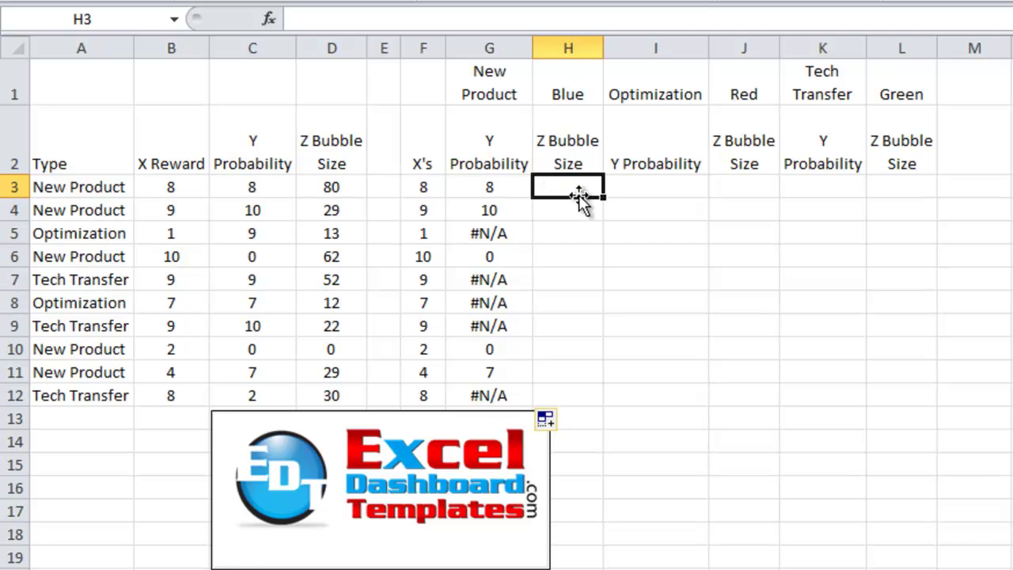
type("=")
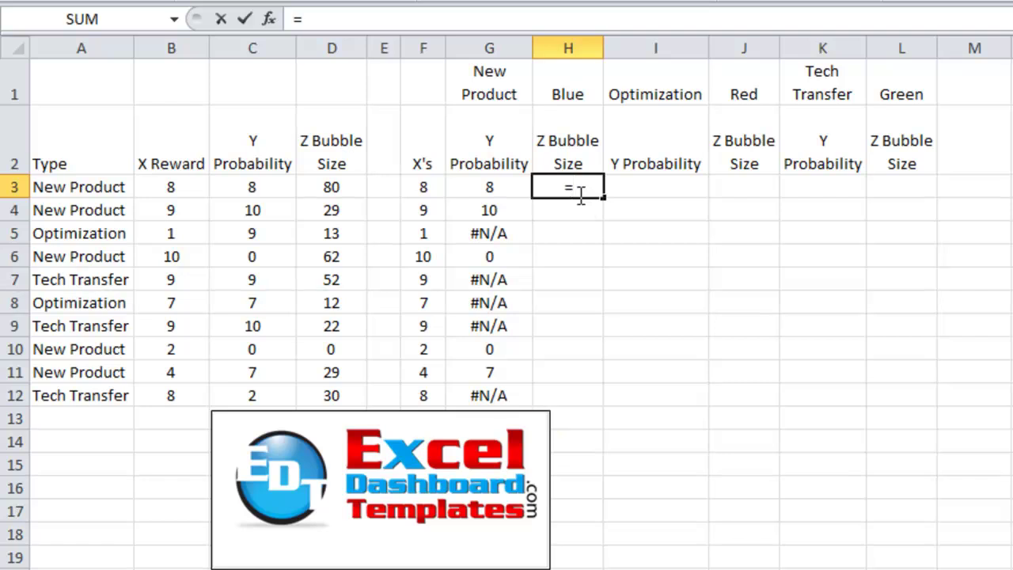
type("if(")
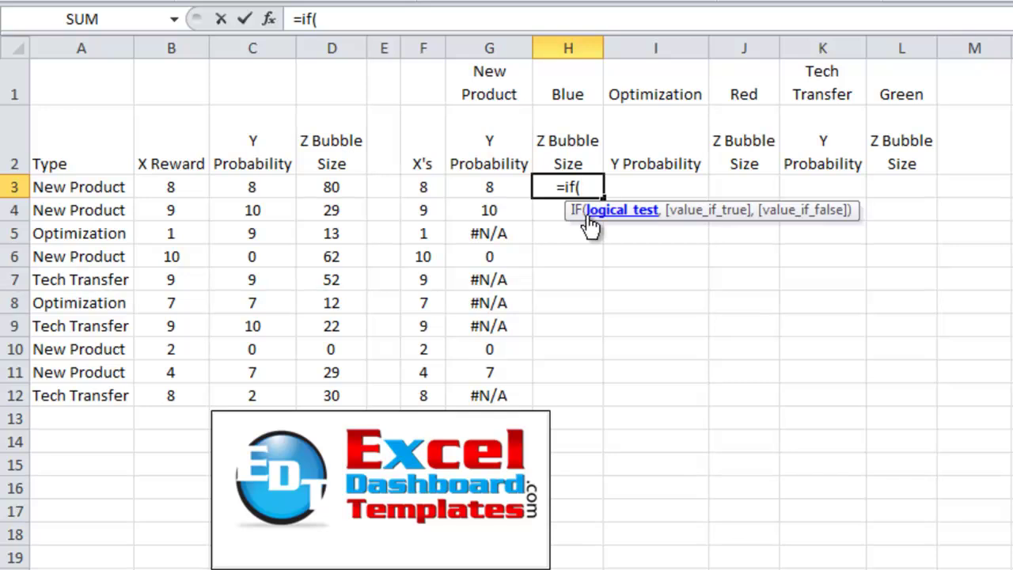
type("isna")
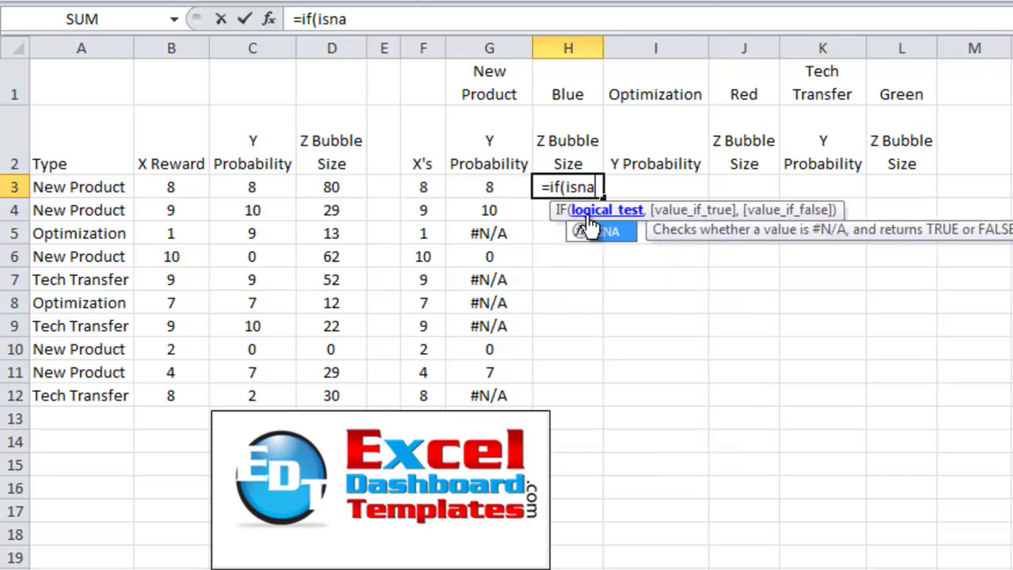
type("(")
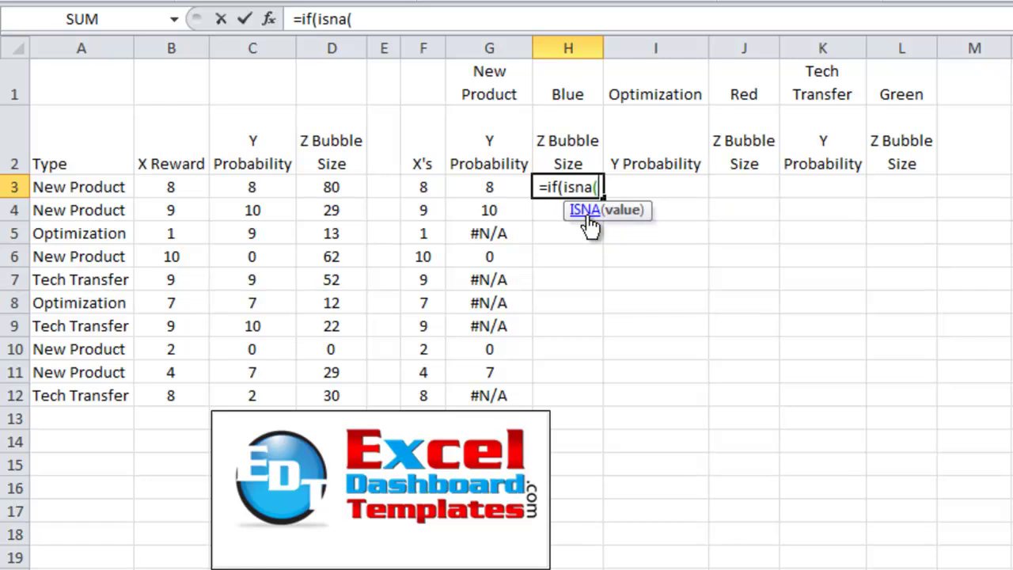
left_click(477, 190)
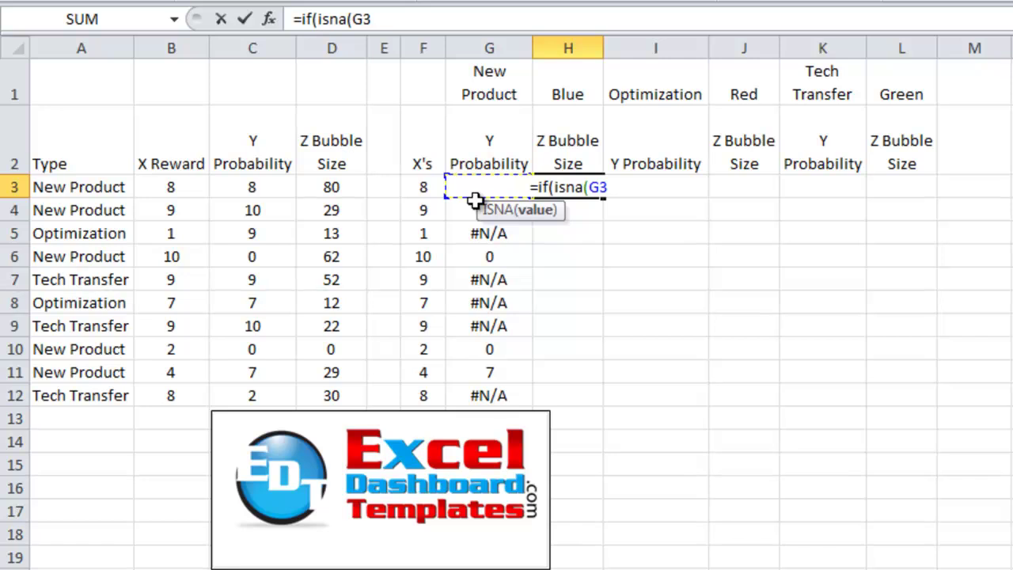
type(")")
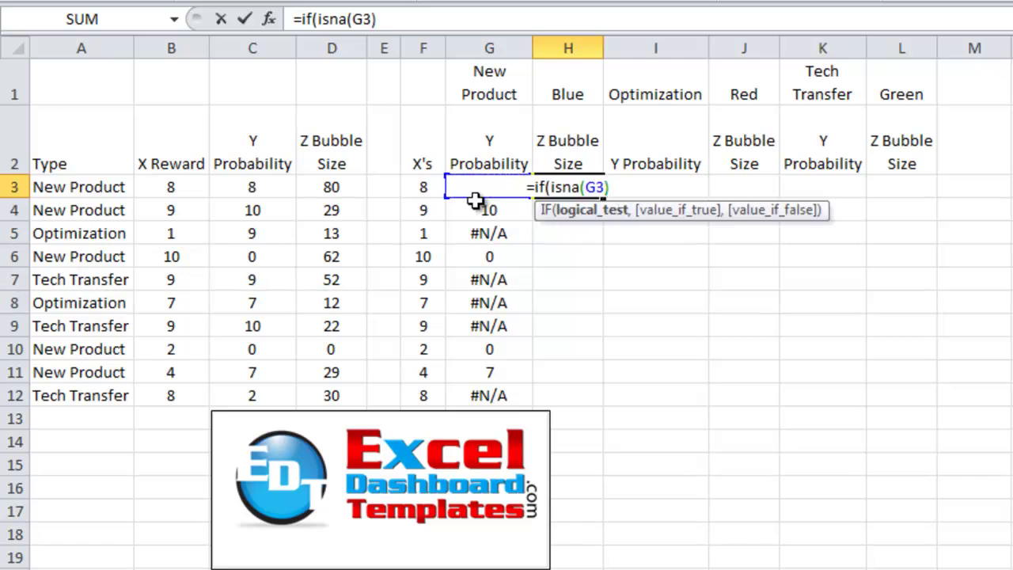
Step: Make the H3 formula return NA() when the test is true and otherwise the bubble size from $D3, locking only the column
type(",NA()")
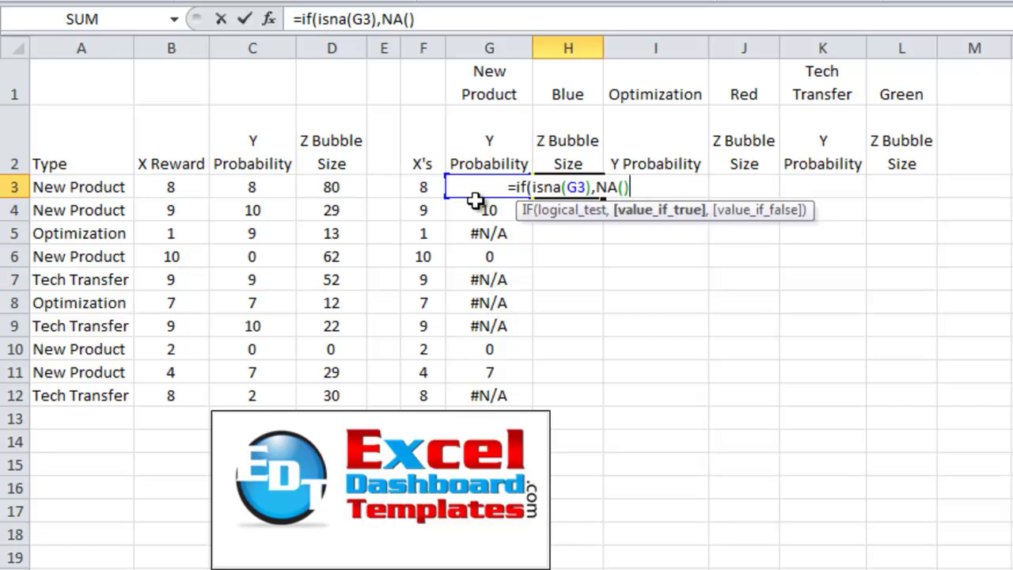
type(",")
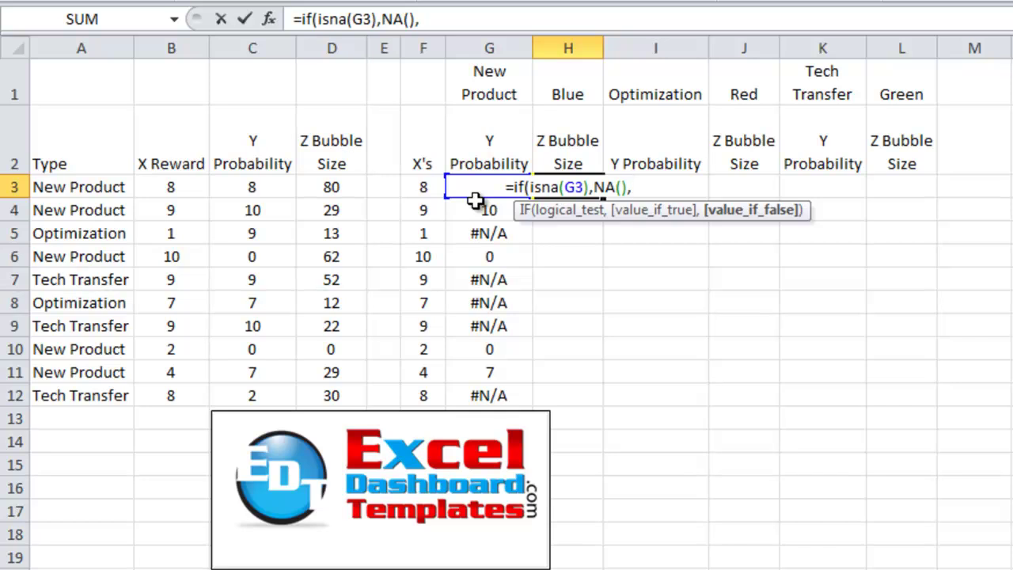
left_click(349, 185)
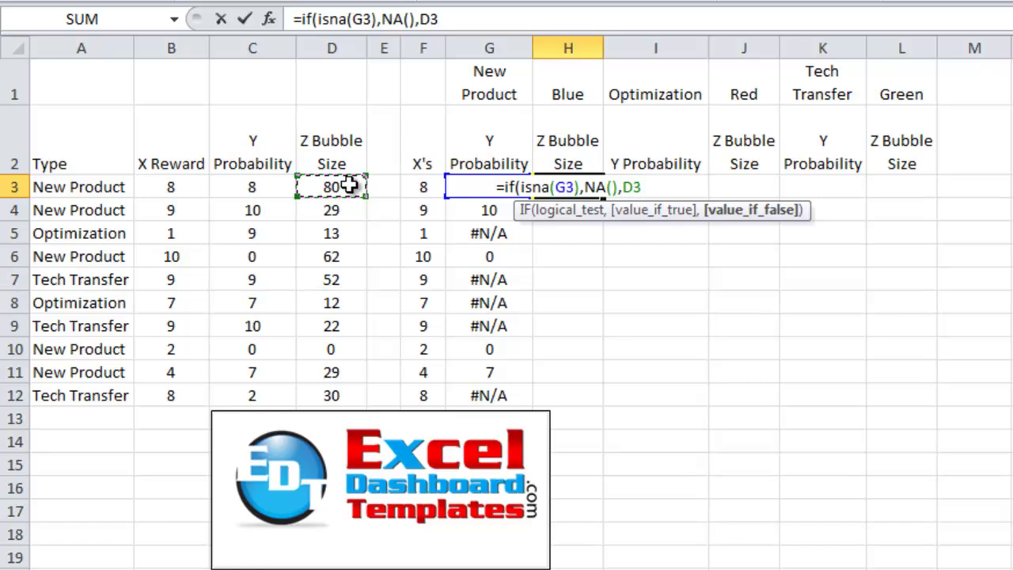
key("F4")
key("F4")
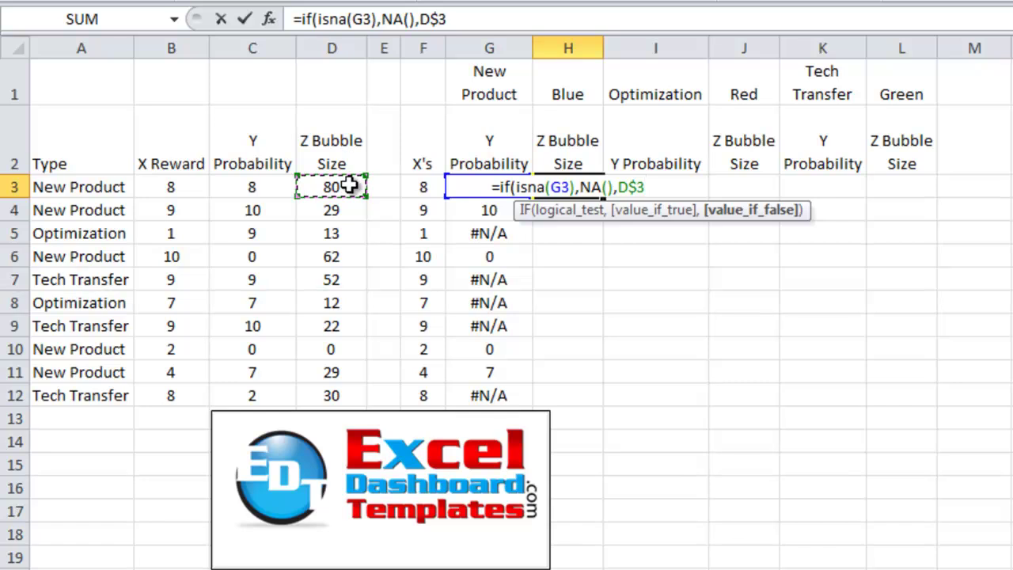
key("F4")
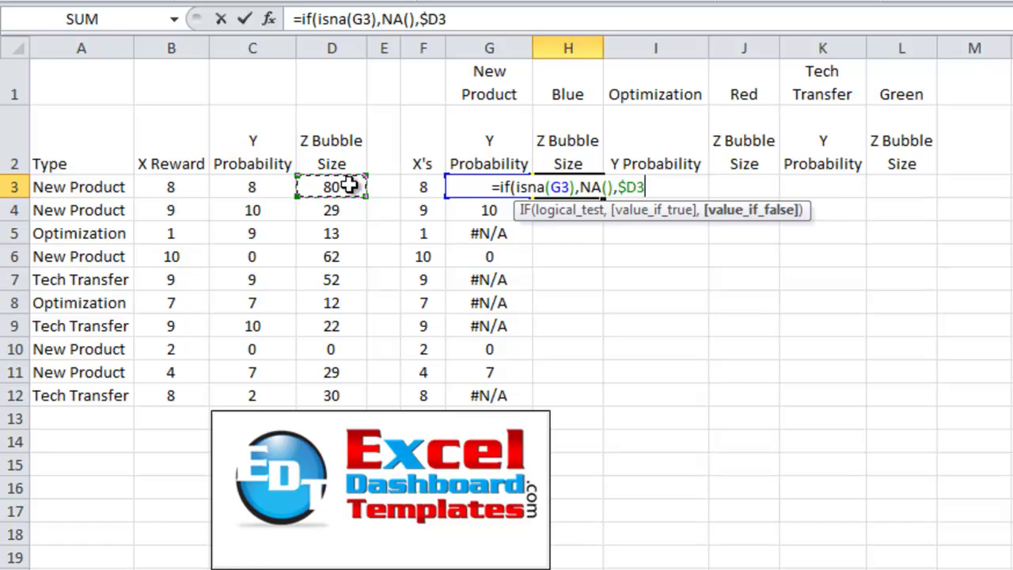
Step: Complete the H3 bubble size formula and fill it down through H12
type(")")
key("Return")
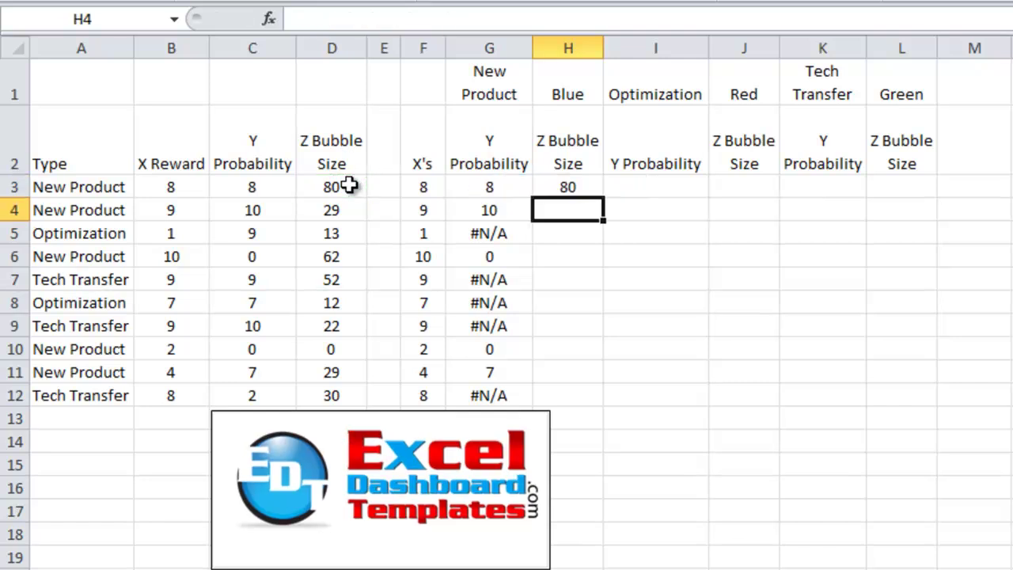
left_click(573, 186)
left_click_drag(602, 198, 610, 401)
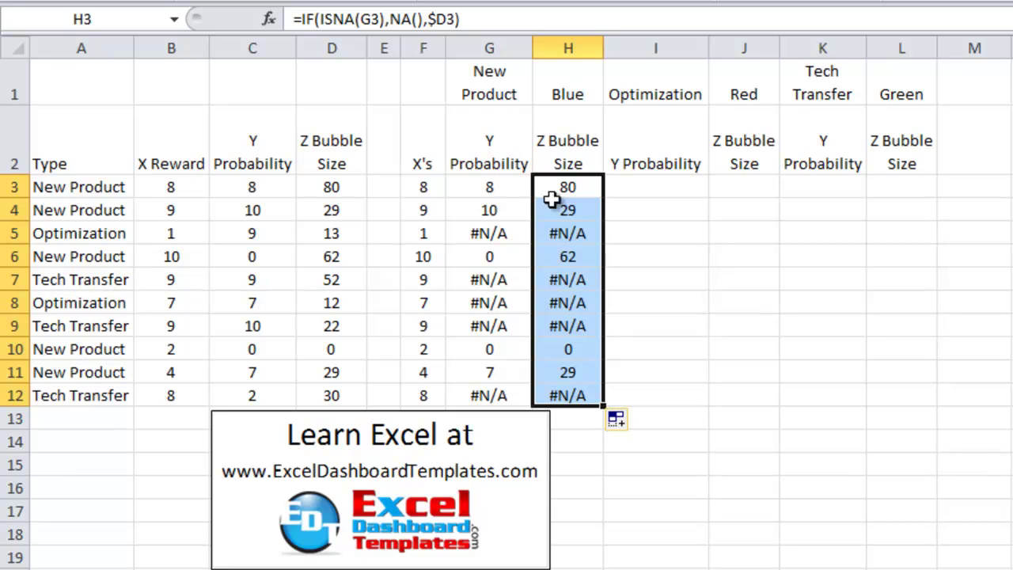
Step: Compare the #N/A rows of the New Product Y Probability and Z Bubble Size columns
left_click(519, 233)
left_click_drag(509, 232, 546, 242)
left_click_drag(518, 280, 561, 323)
Step: Copy the formulas in G3:H12 into the Optimization columns from I3 and the Tech Transfer columns from K3
left_click_drag(490, 188, 586, 394)
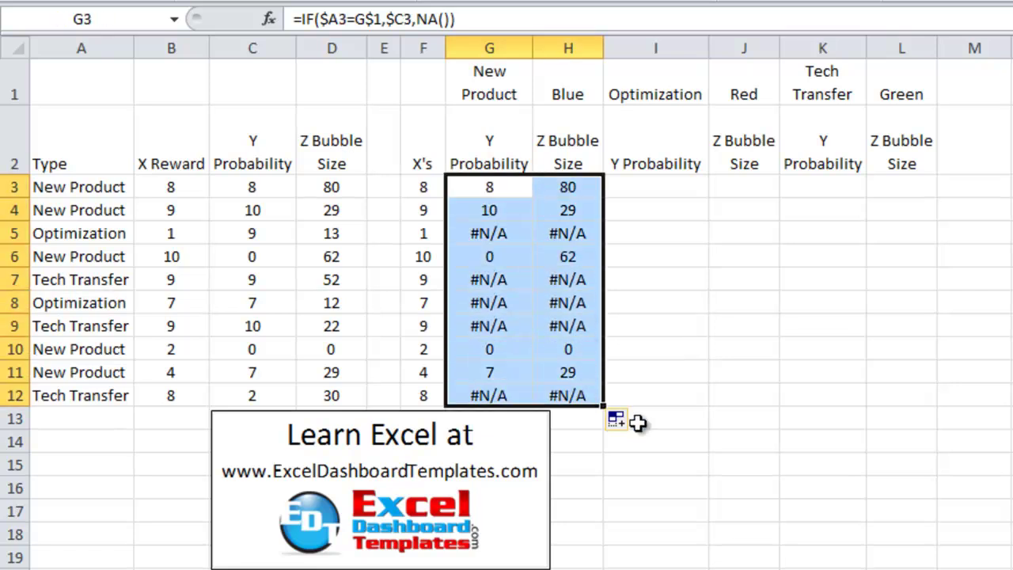
key("ctrl+c")
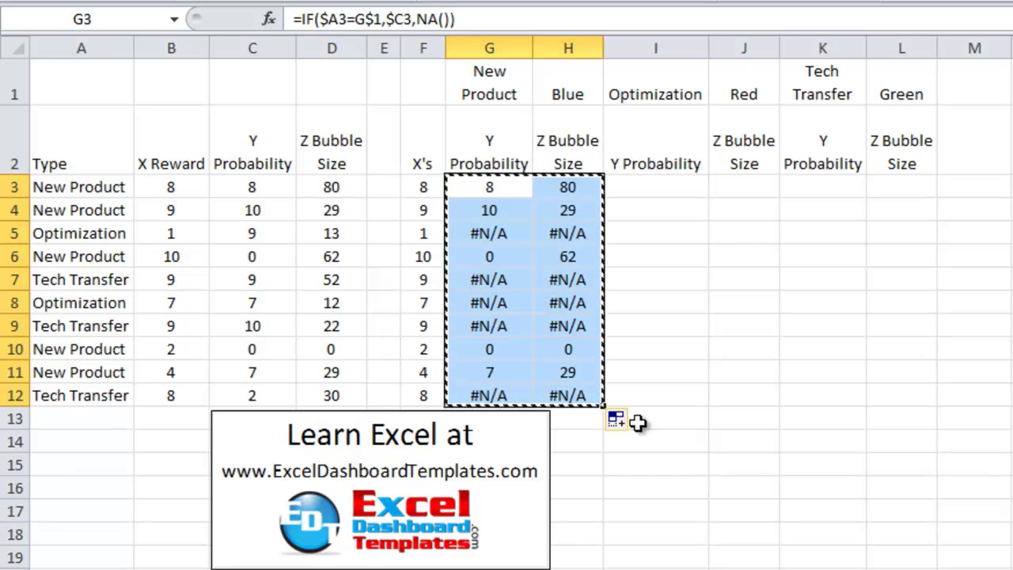
left_click(666, 187)
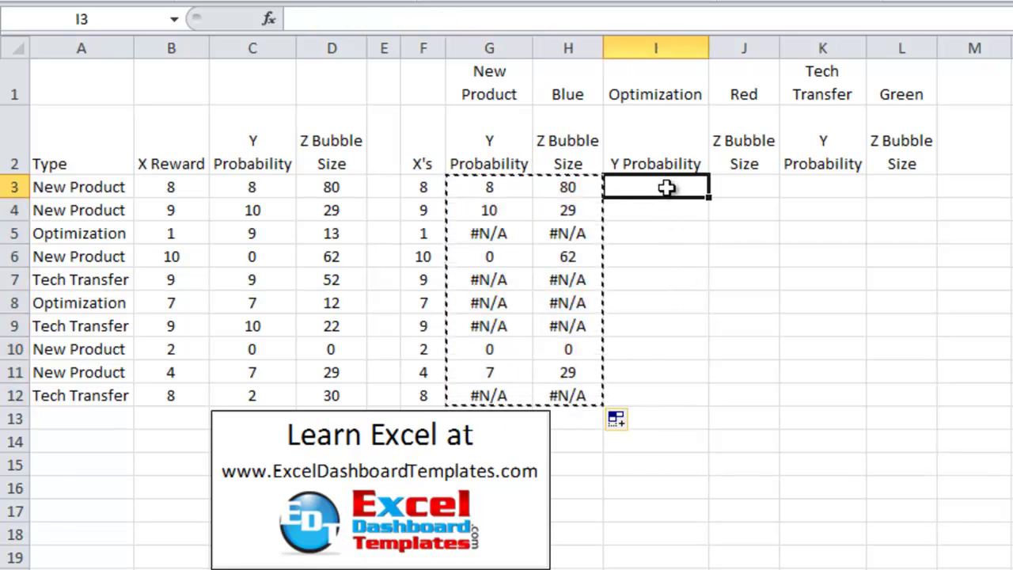
key("ctrl+v")
key("ctrl+c")
key("Right")
key("Right")
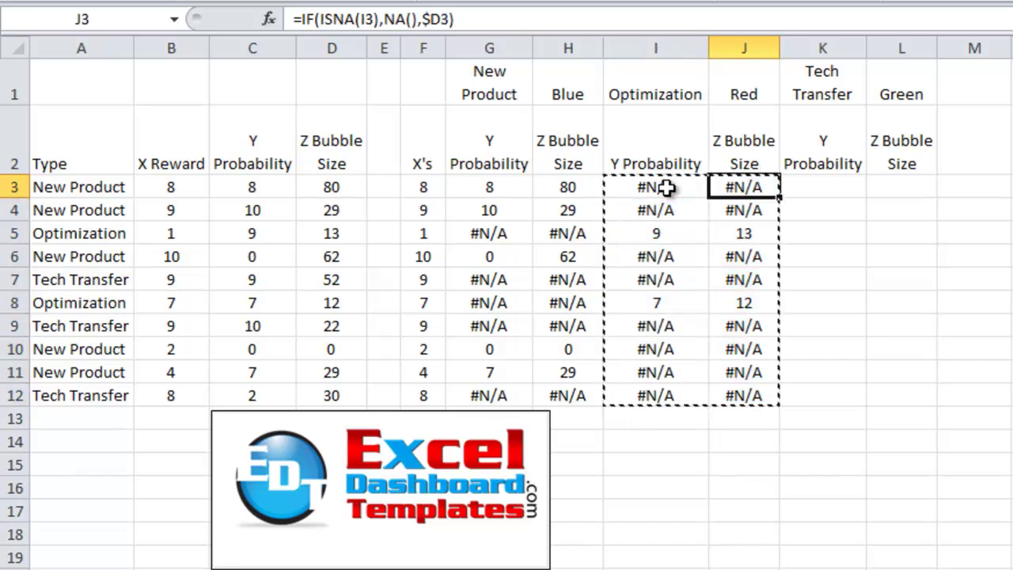
key("ctrl+v")
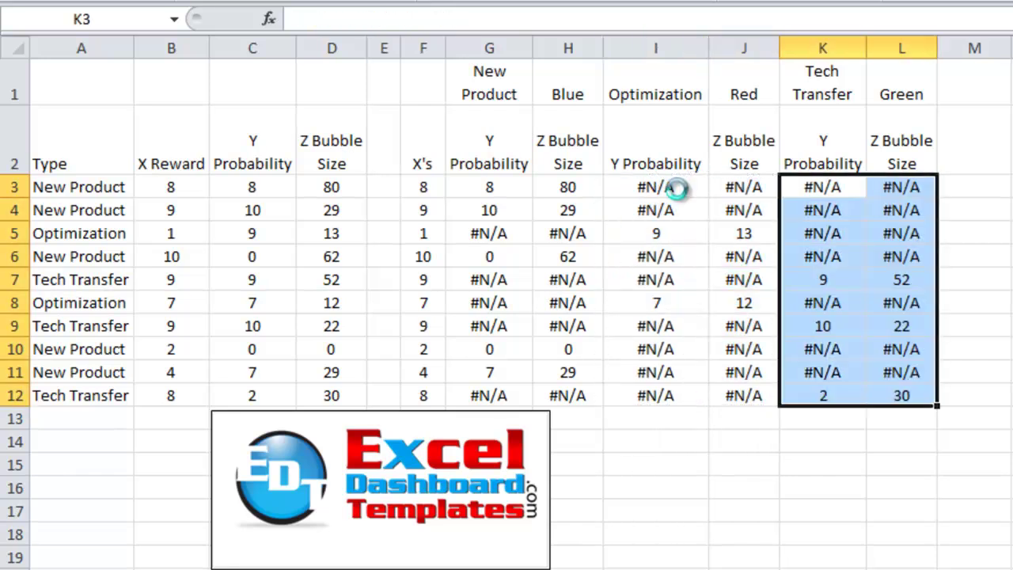
Step: Check the split Y Probability and Z Bubble Size values in columns G to L against the project types in column A
left_click(650, 237)
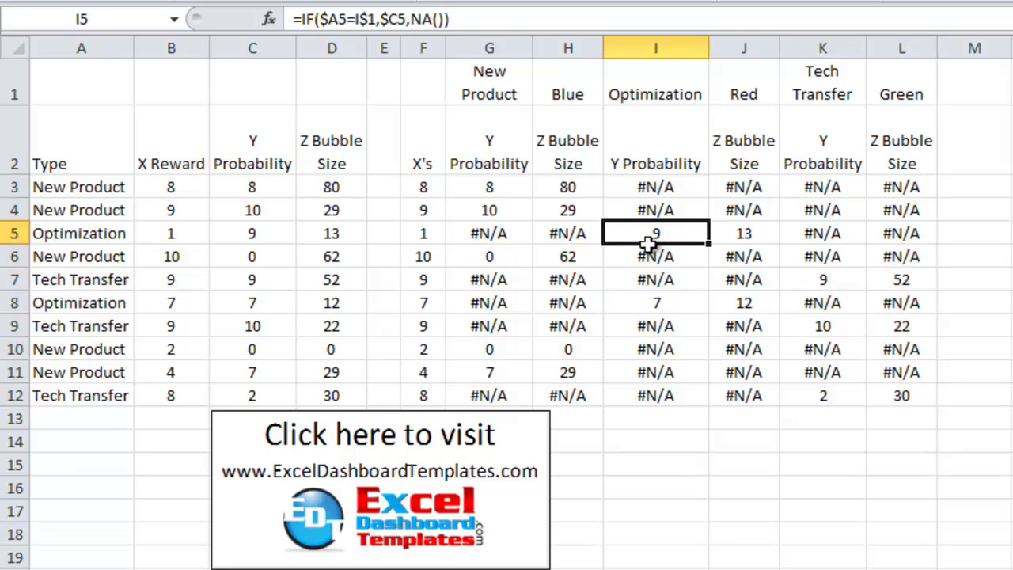
left_click_drag(499, 193, 549, 209)
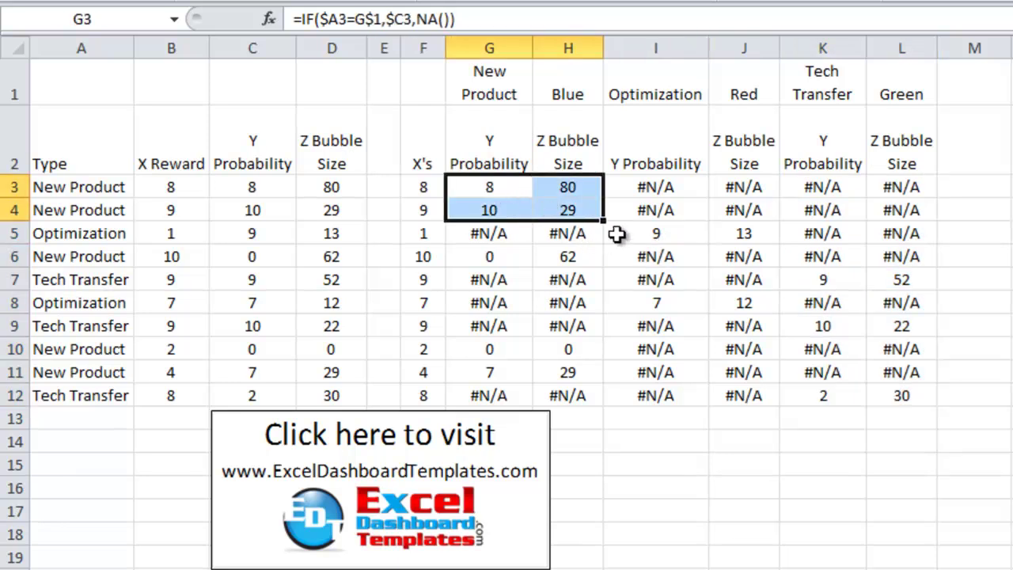
left_click_drag(633, 230, 723, 238)
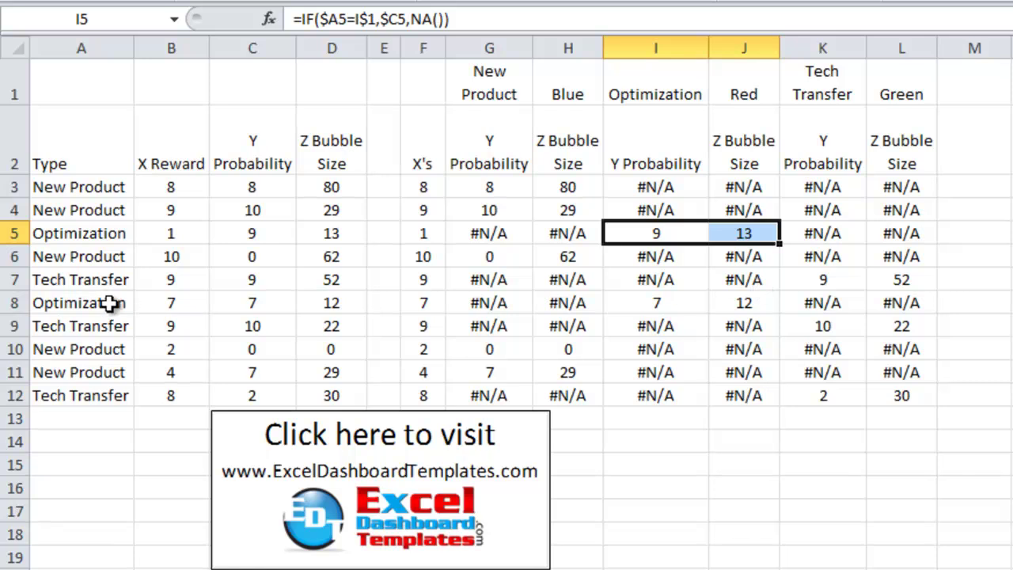
left_click_drag(107, 281, 882, 279)
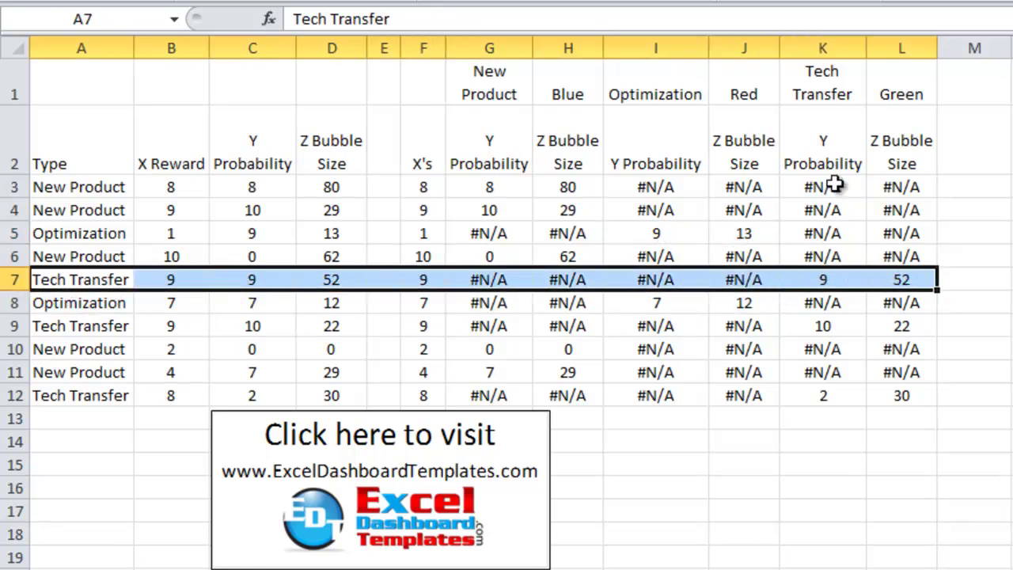
left_click(843, 92)
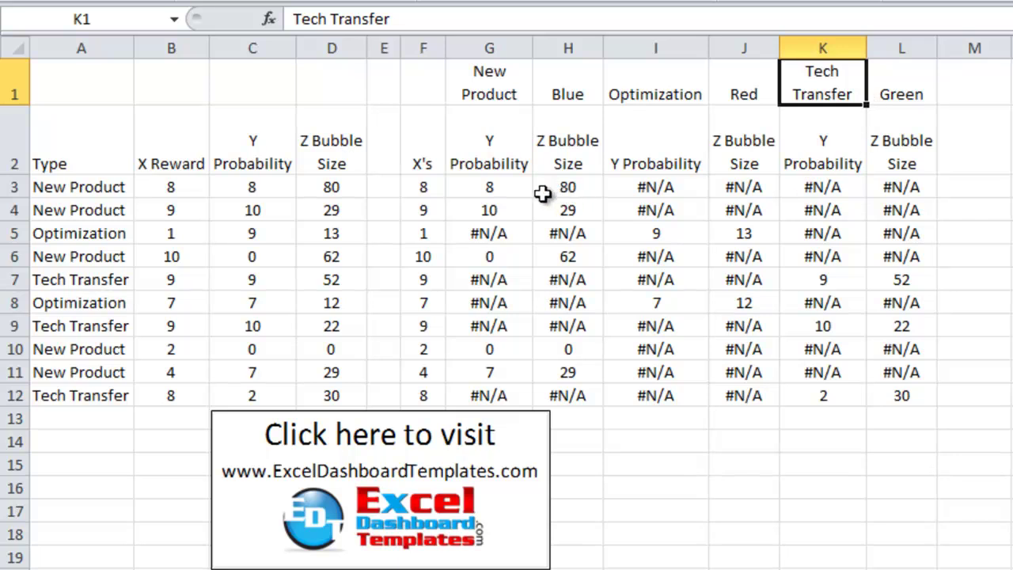
left_click(435, 187)
left_click(526, 231)
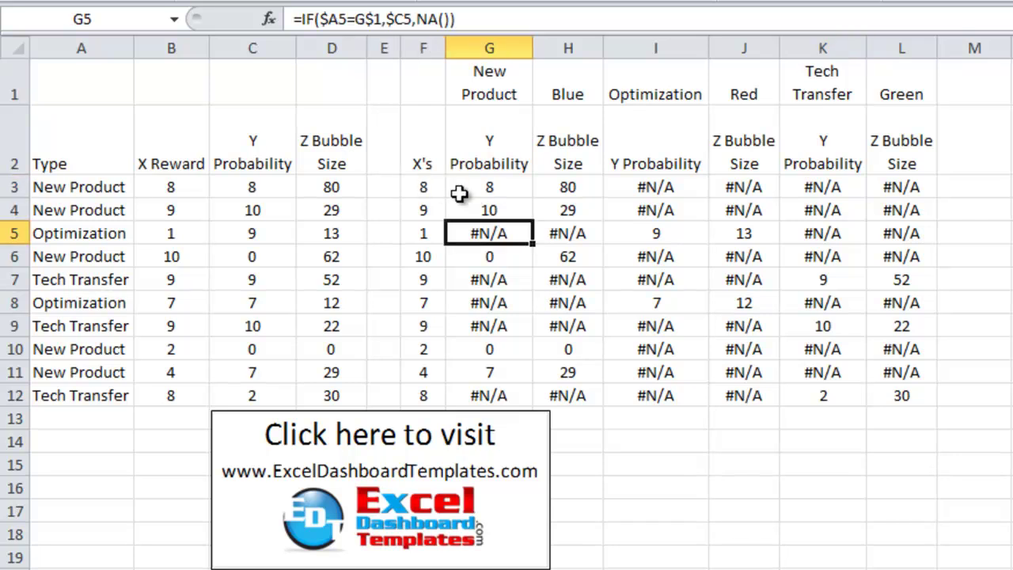
Step: Insert a bubble chart with a 3-D effect from F3:L12 and move it up beside the original data table
left_click_drag(434, 187, 903, 393)
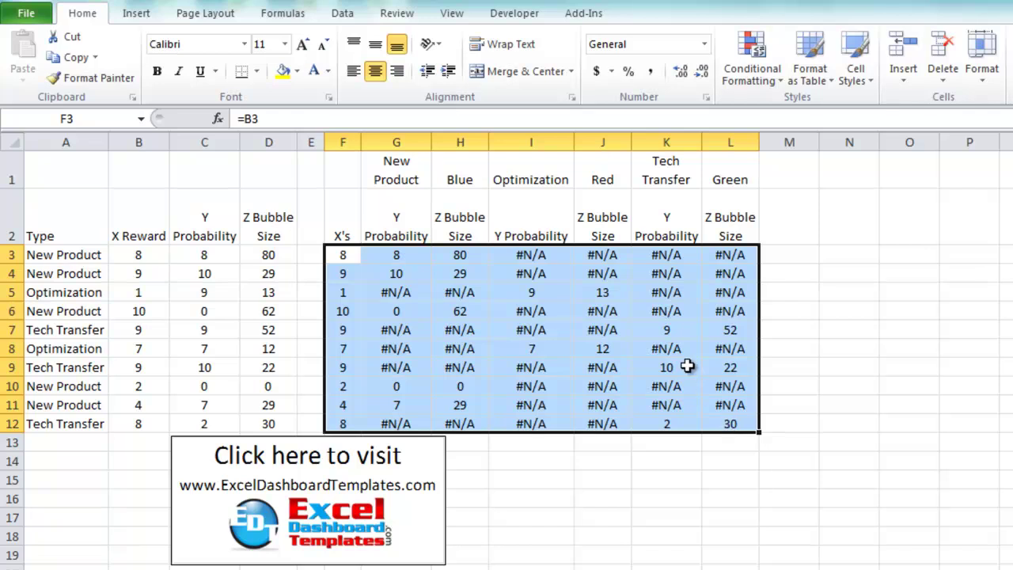
left_click(156, 20)
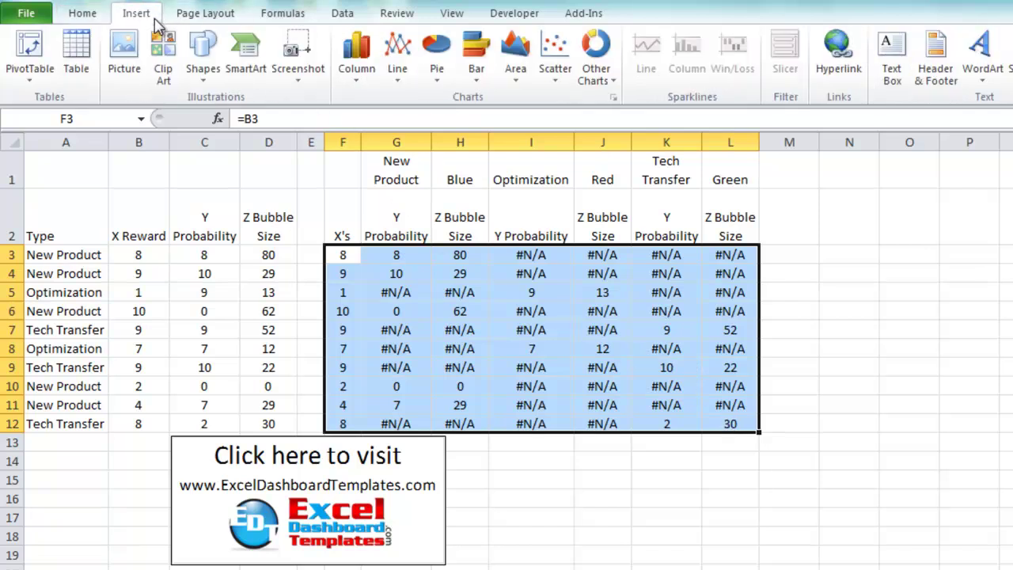
left_click(595, 72)
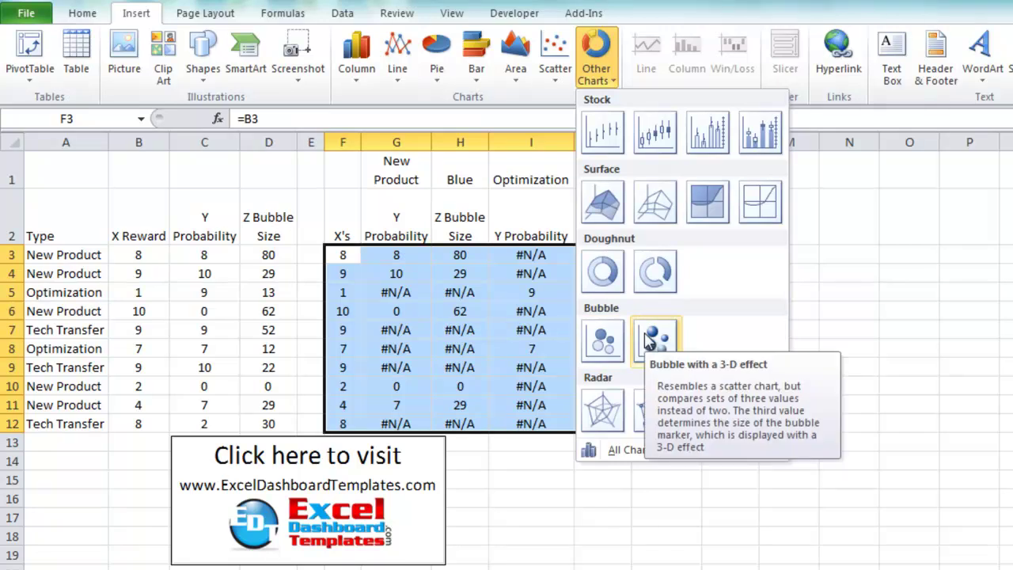
left_click(650, 339)
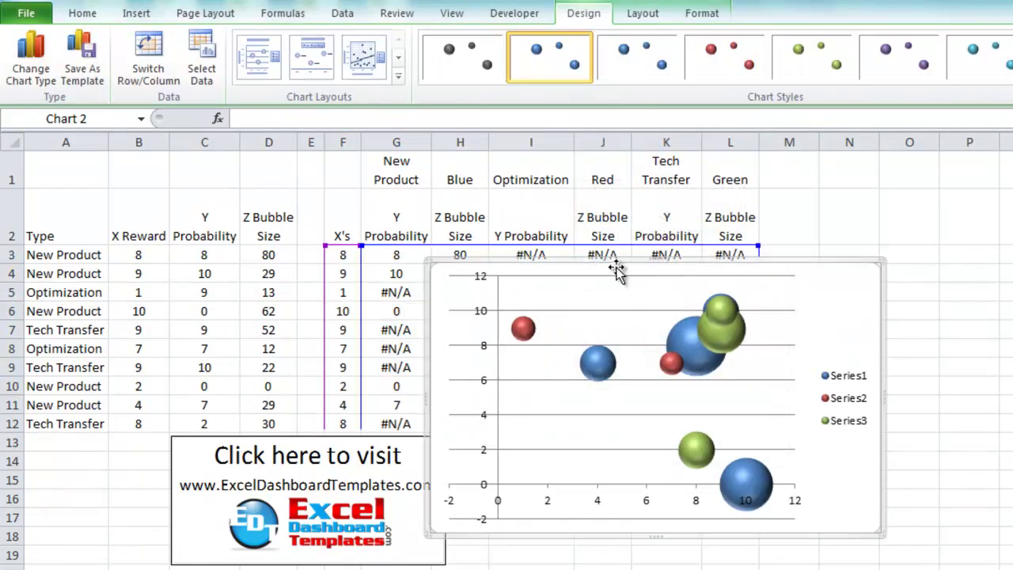
left_click_drag(616, 263, 550, 181)
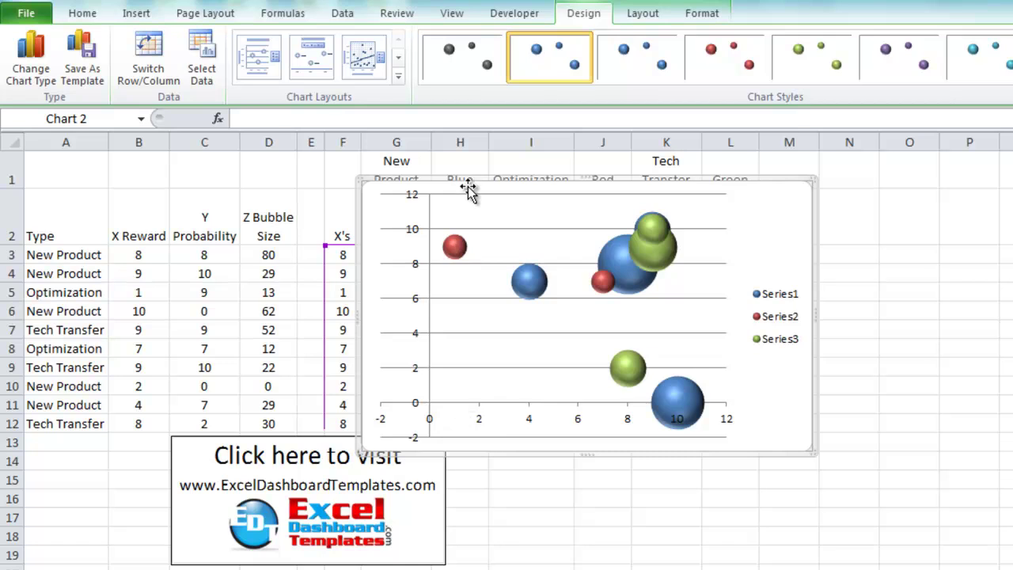
left_click_drag(465, 180, 418, 159)
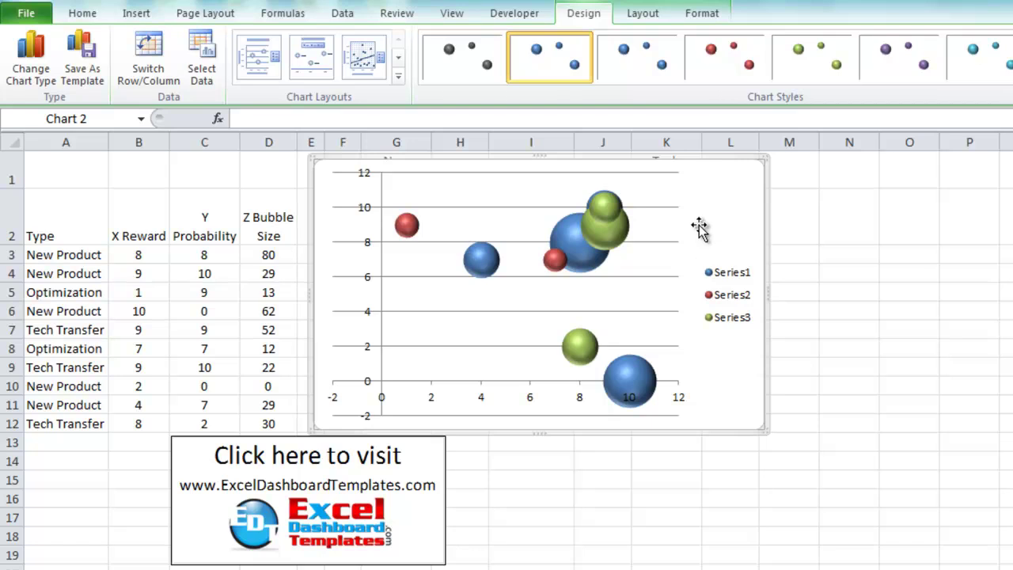
left_click(595, 23)
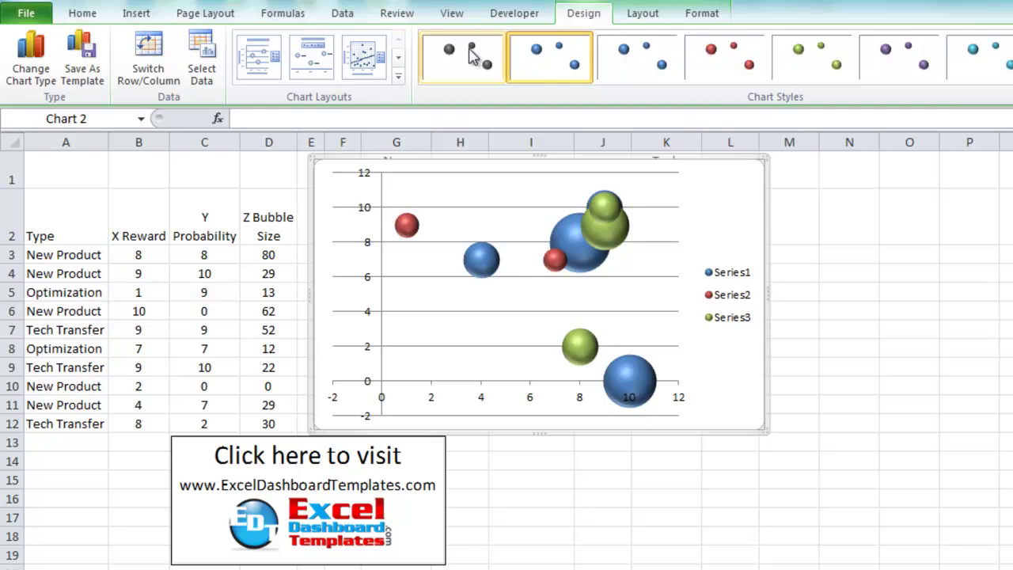
left_click(199, 72)
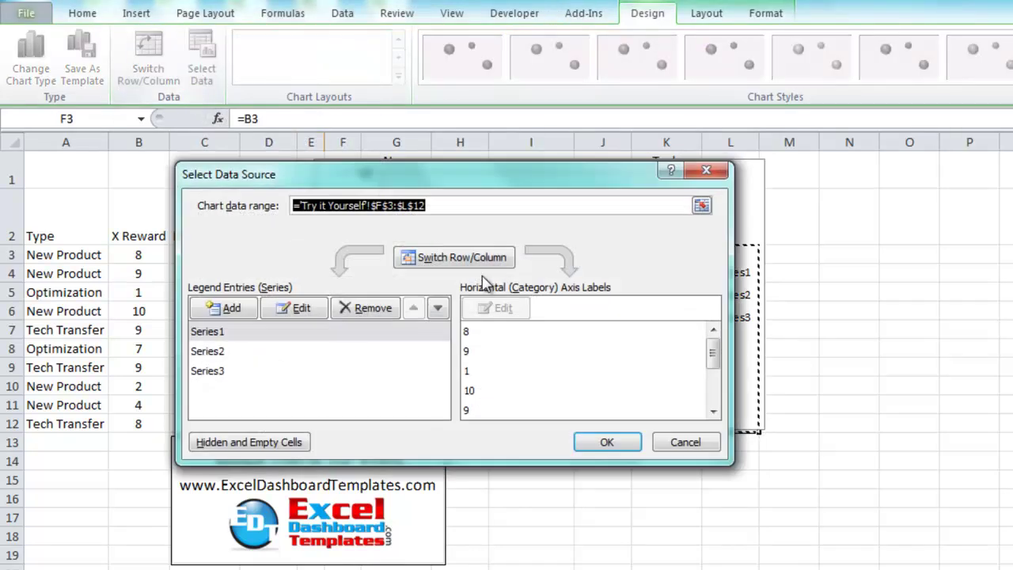
left_click(301, 332)
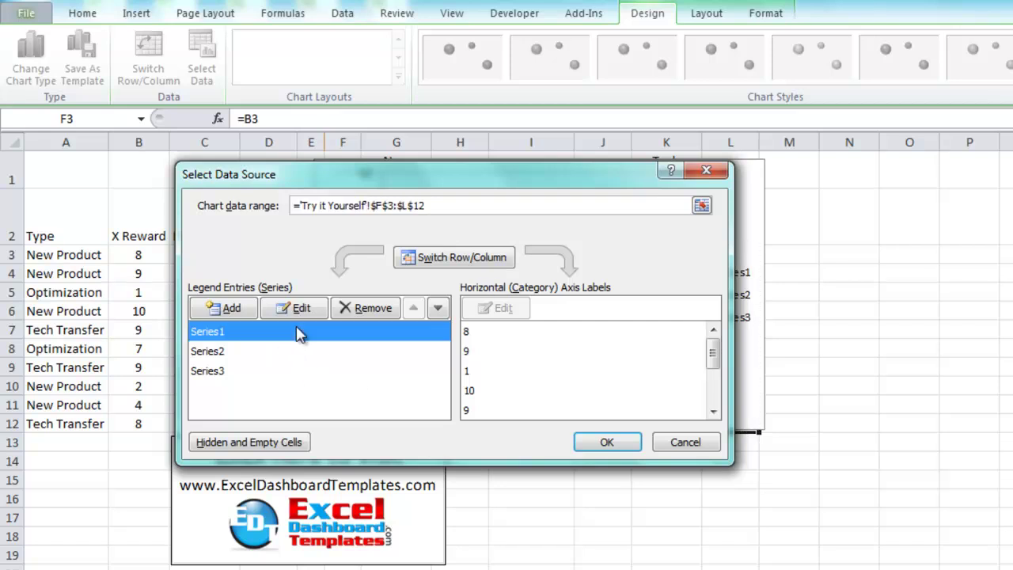
left_click(281, 315)
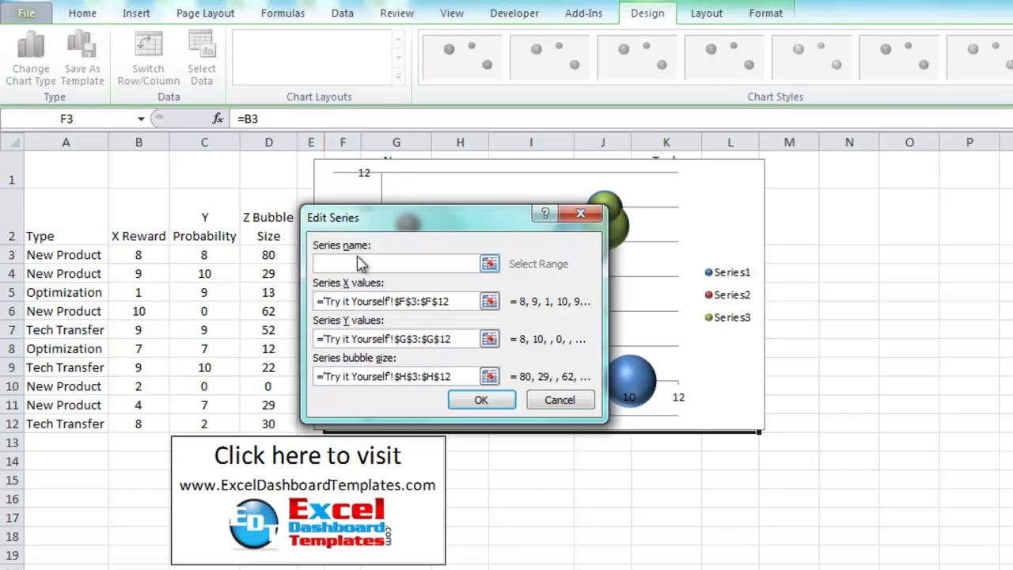
left_click(549, 399)
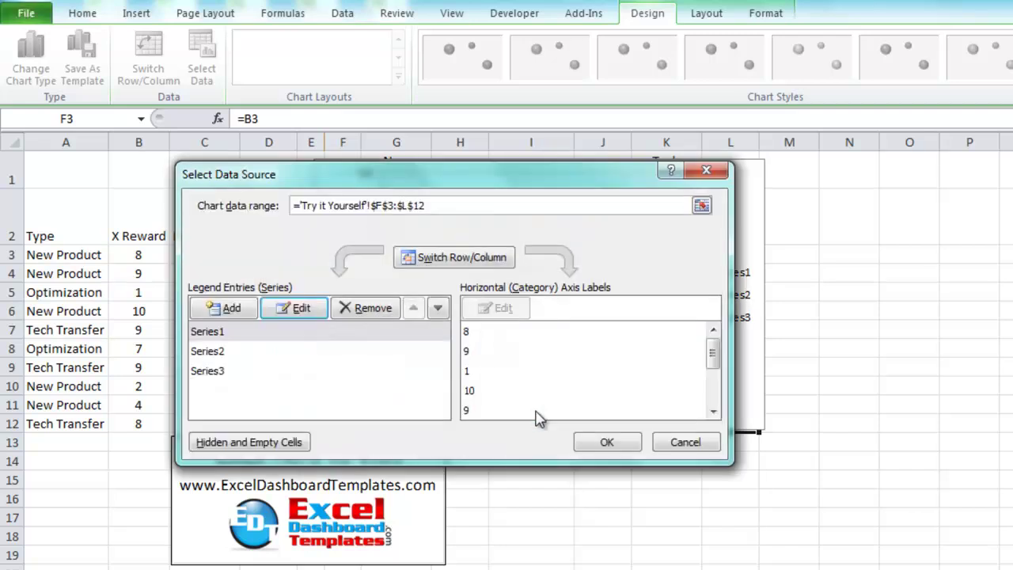
left_click(664, 446)
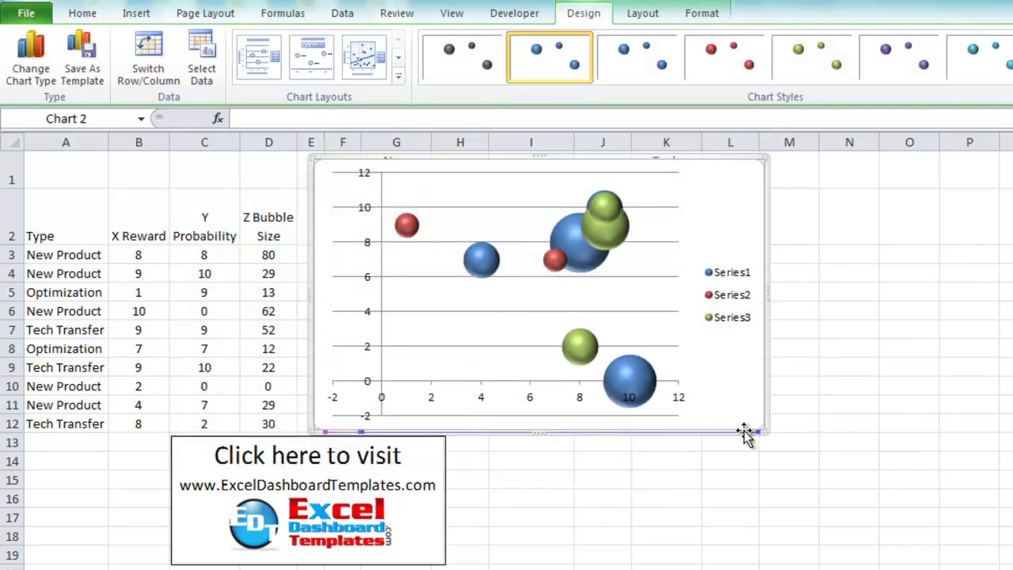
Step: Move the chart down below the row 1 type headers and link the first series' name to cell G1
left_click_drag(769, 417, 797, 459)
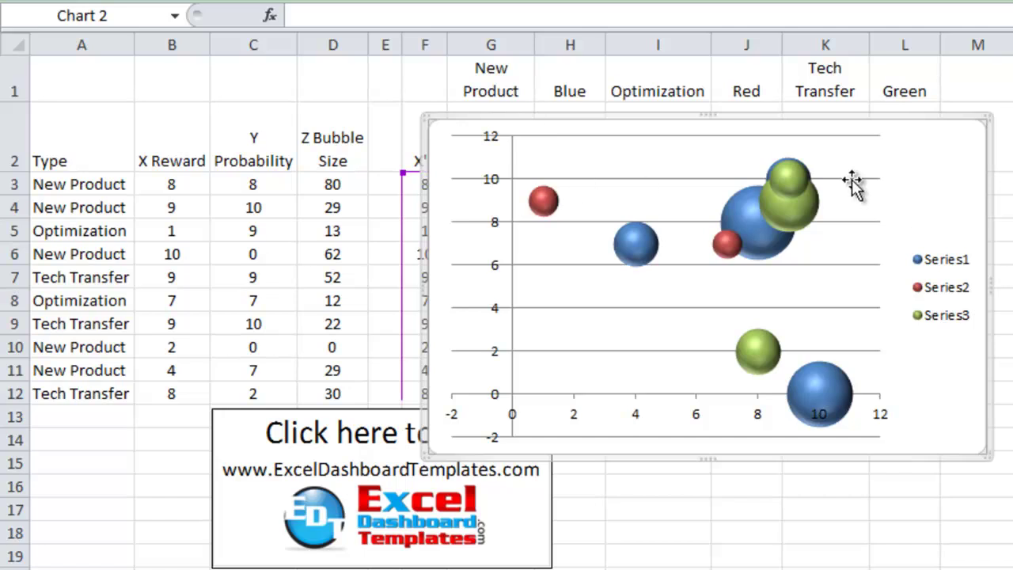
left_click(339, 4)
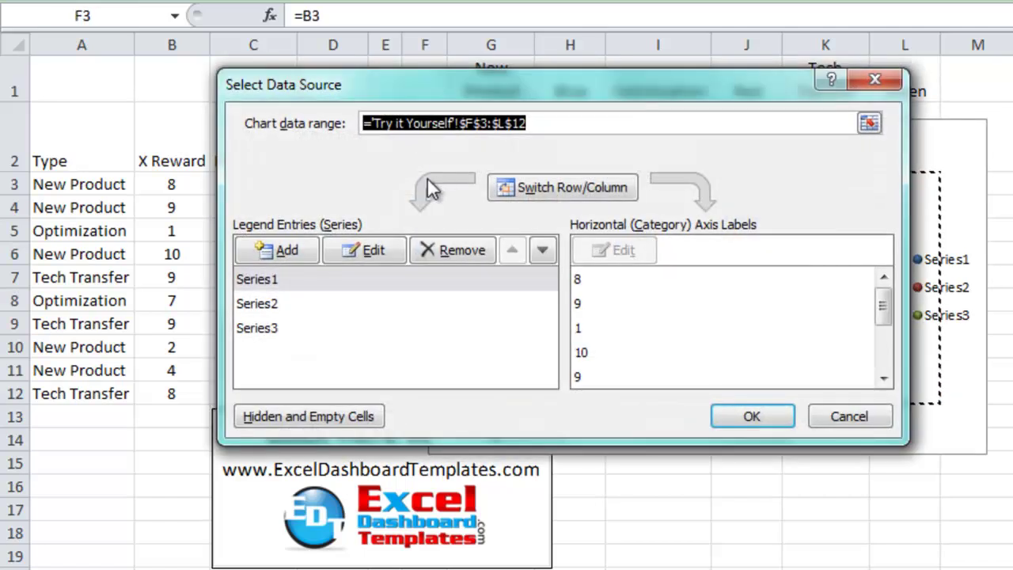
left_click(302, 277)
left_click(366, 251)
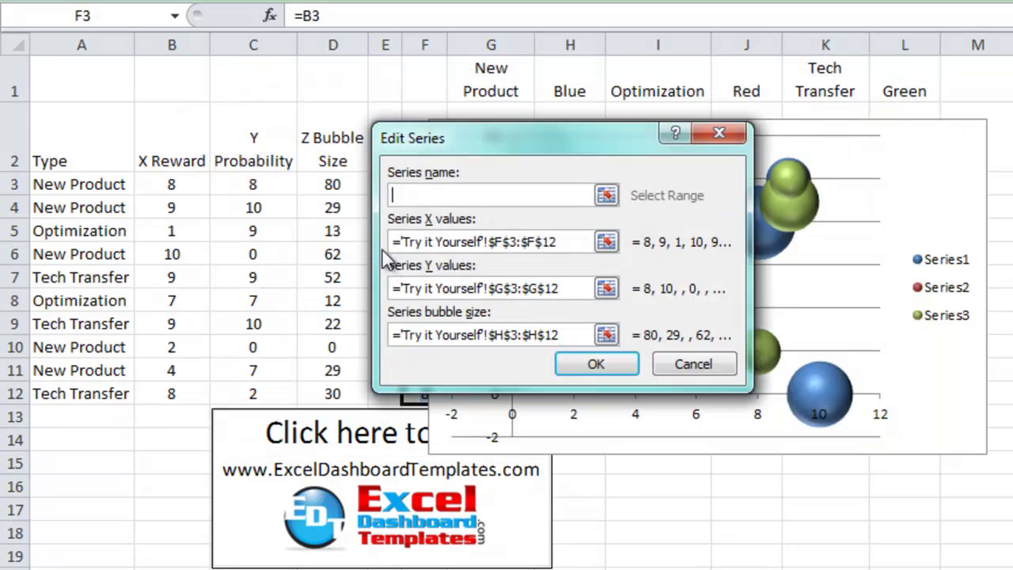
left_click(480, 75)
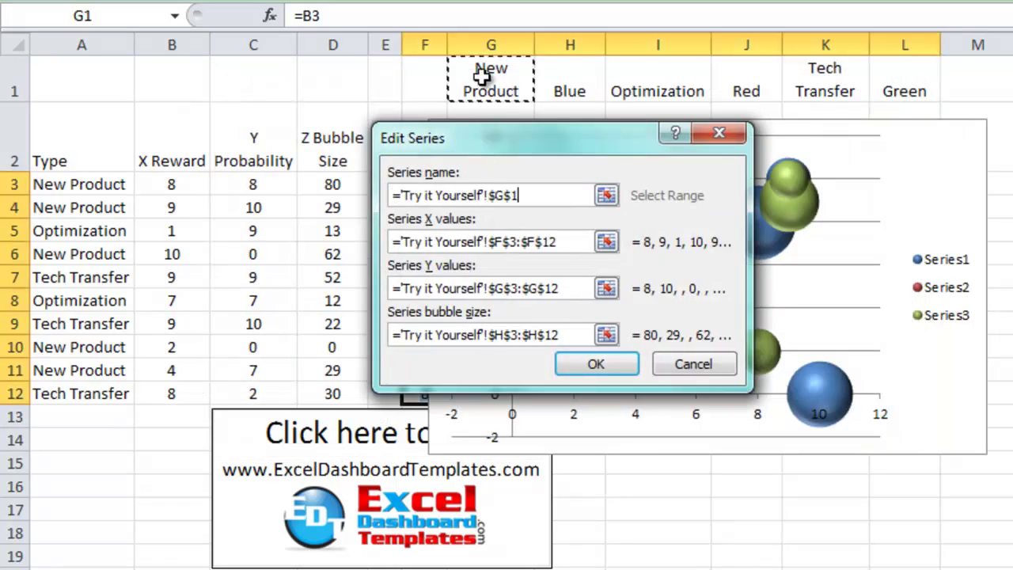
left_click(594, 368)
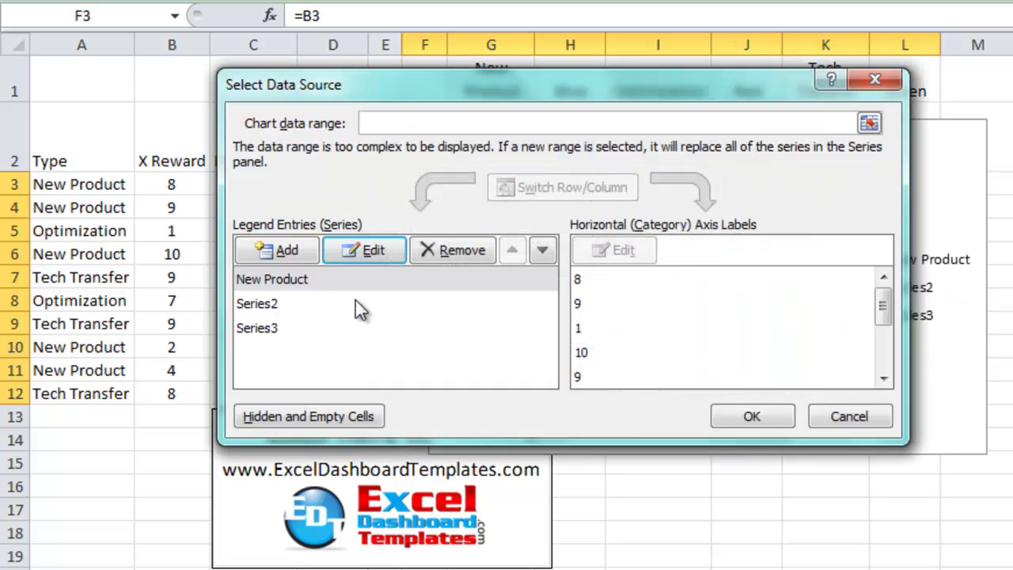
Step: Link the second series' name to the Optimization header in cell I1
left_click(356, 302)
left_click(356, 254)
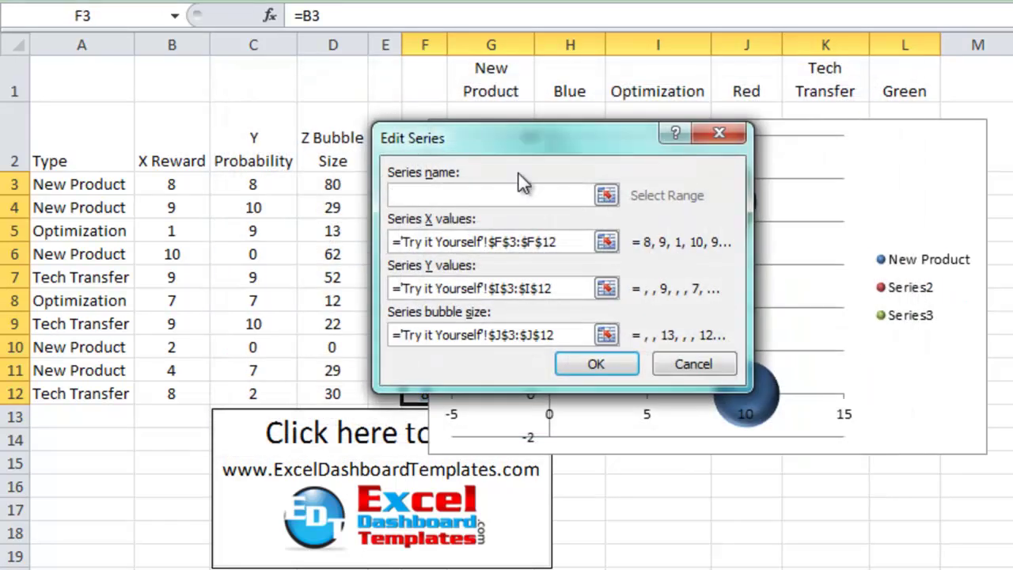
left_click(639, 95)
left_click(596, 364)
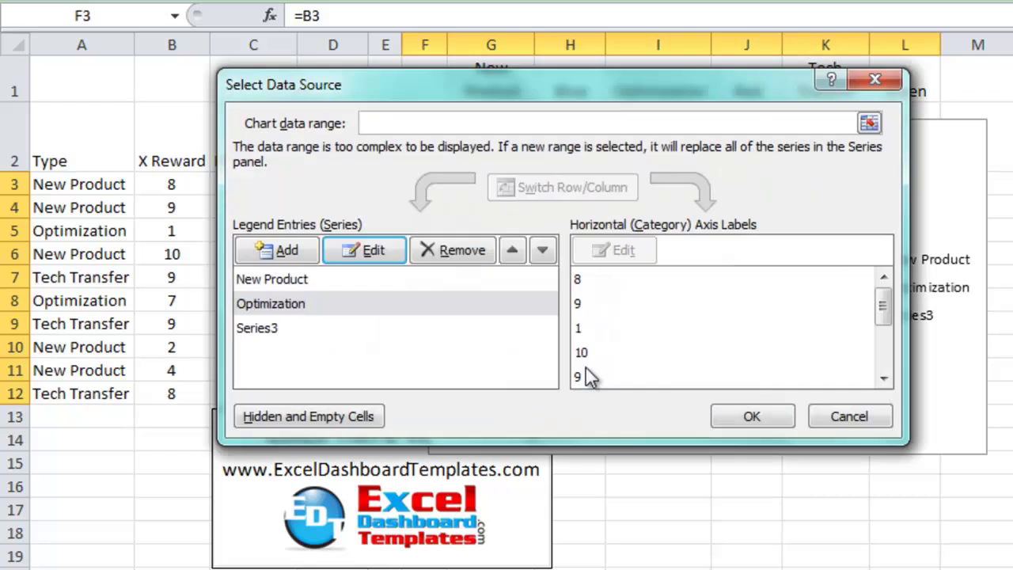
Step: Link the third series' name to the Tech Transfer header in cell K1 and apply the data source changes
left_click(387, 324)
left_click(368, 253)
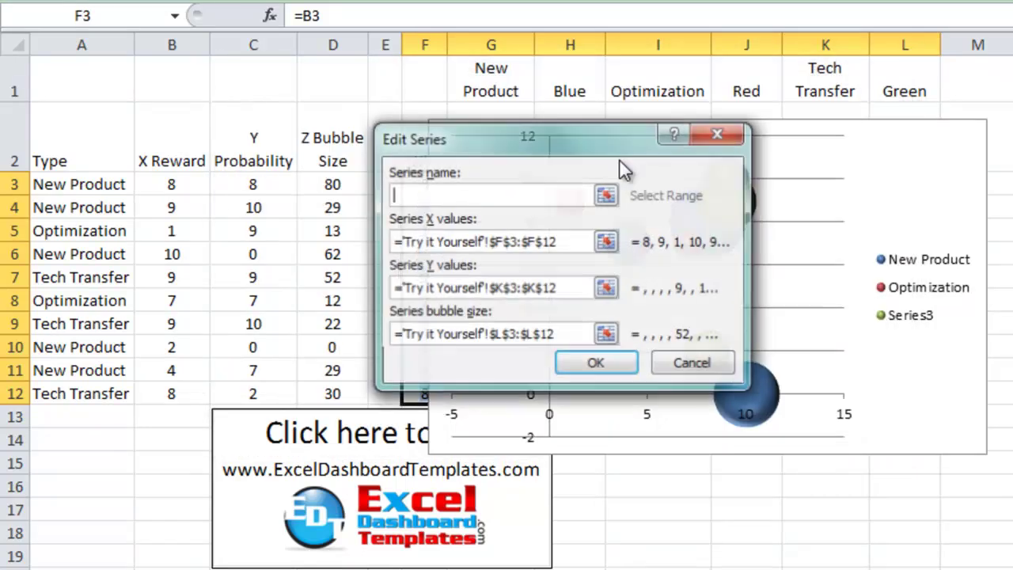
left_click(787, 79)
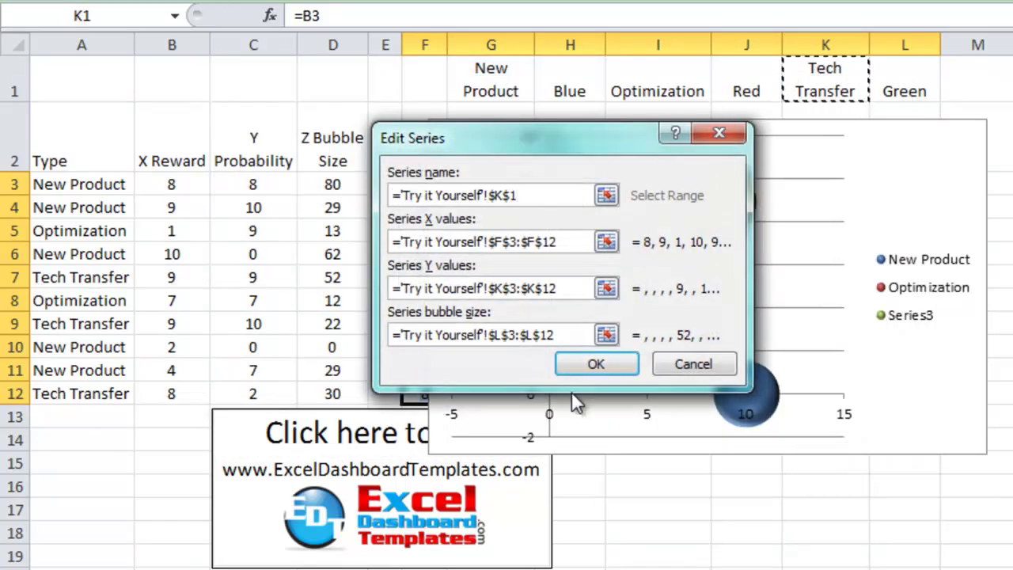
left_click(585, 366)
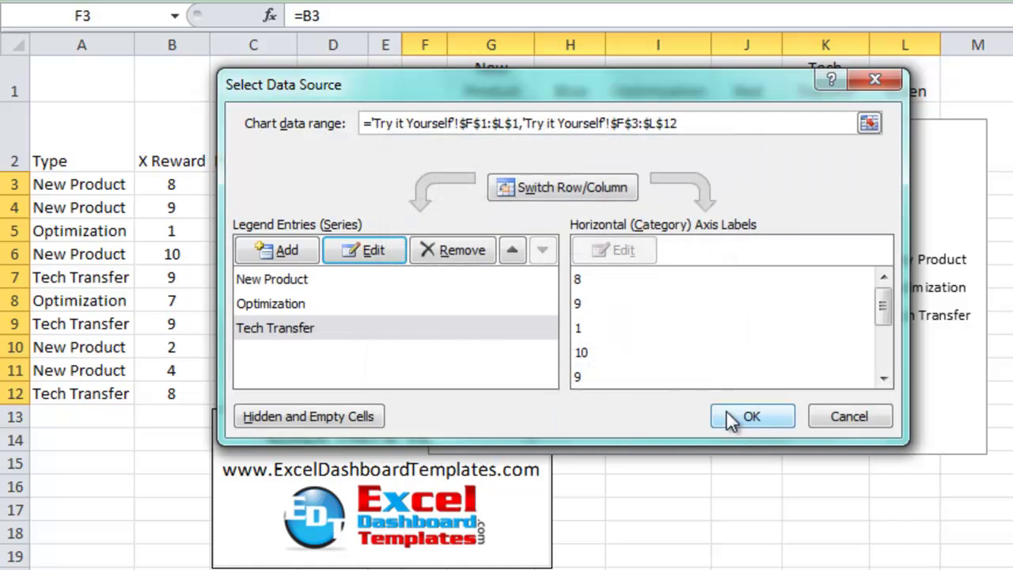
left_click(726, 413)
left_click(945, 487)
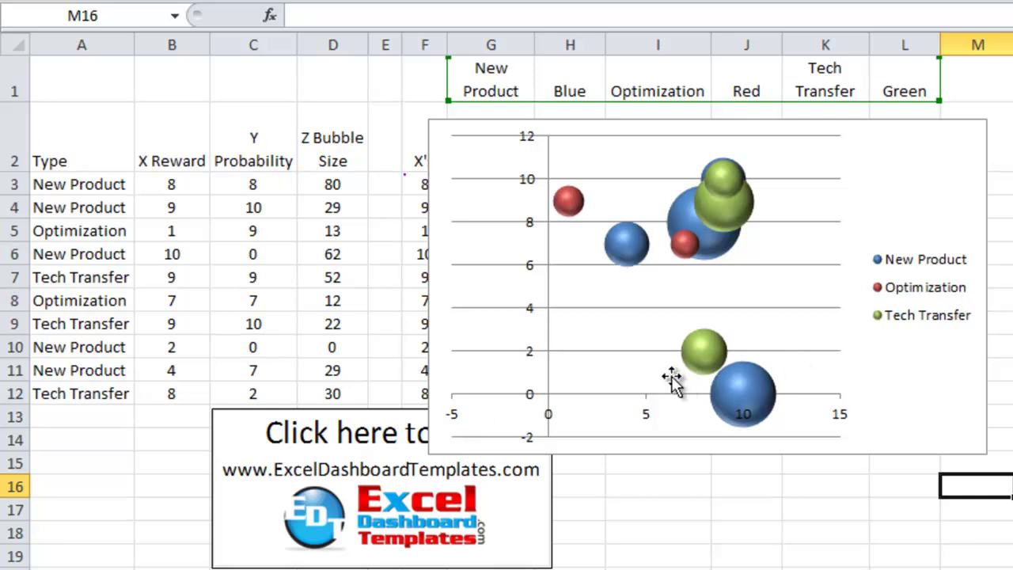
Step: Set the chart's horizontal axis minimum to a fixed value of 0
left_click(459, 425)
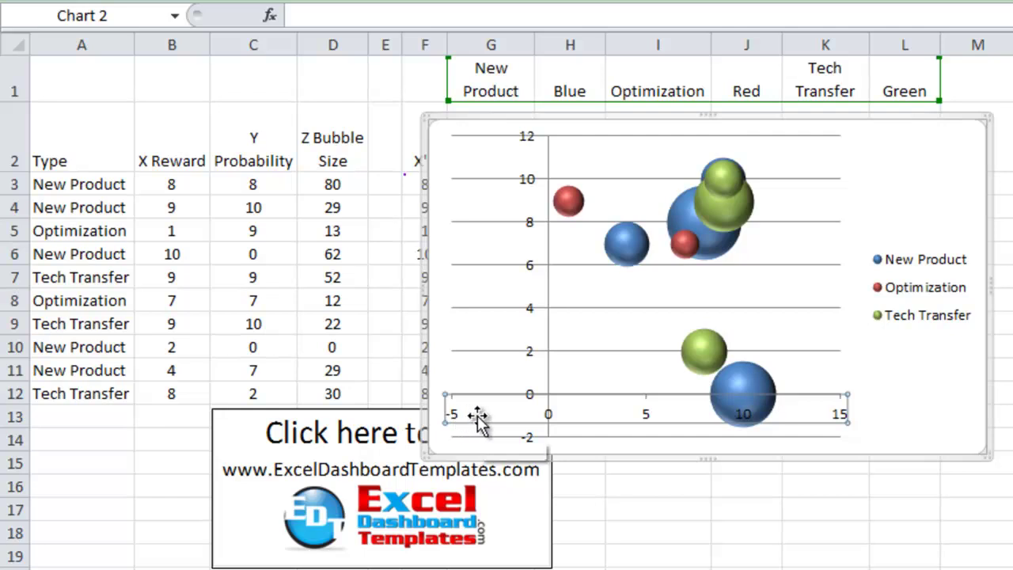
double_click(479, 418)
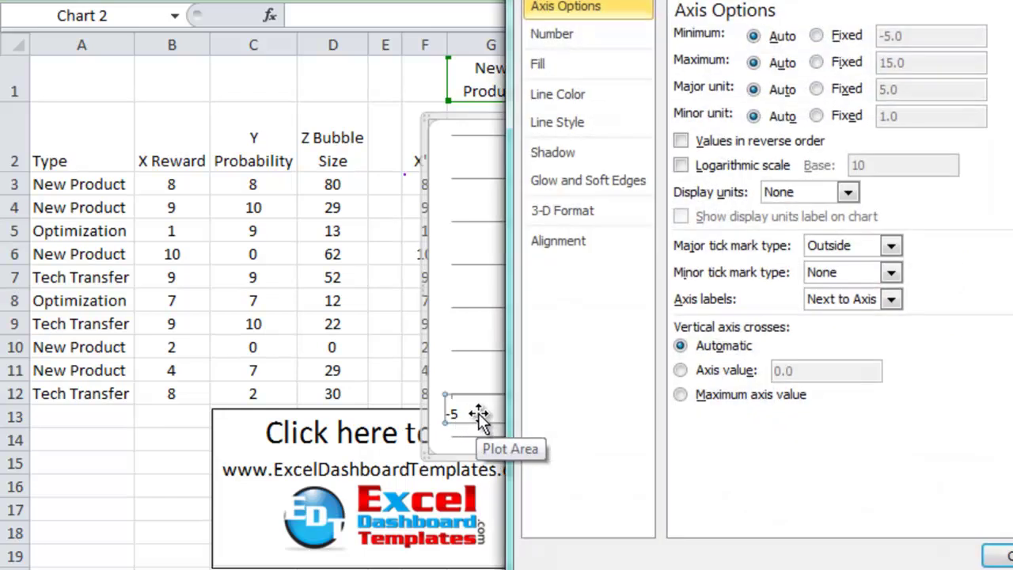
left_click_drag(701, 0, 577, 93)
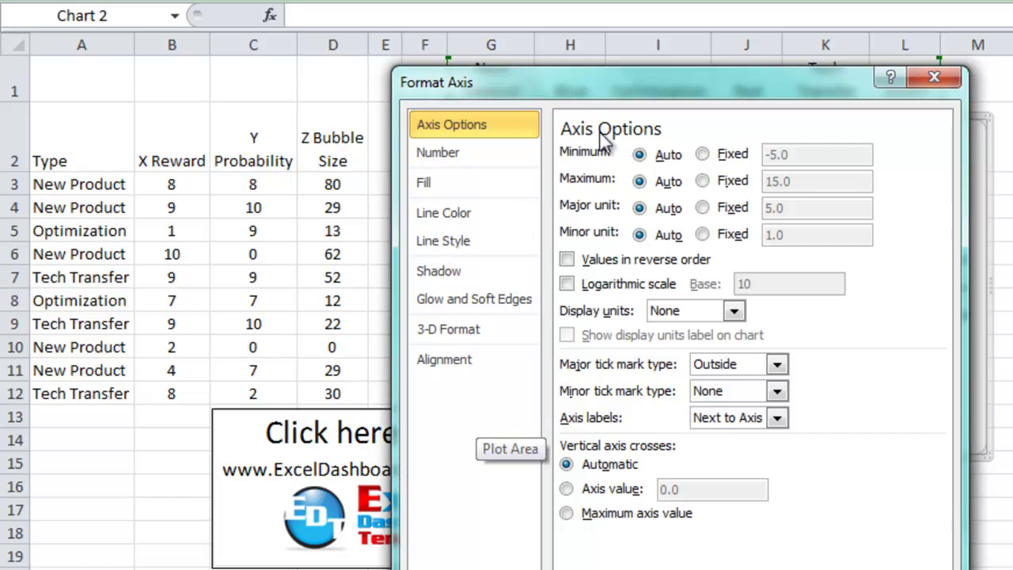
left_click(724, 157)
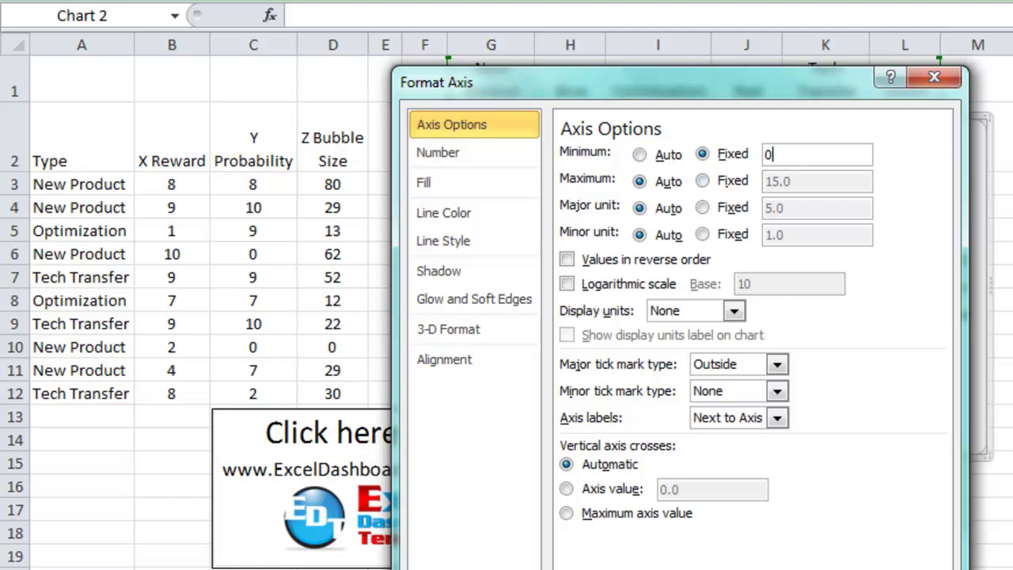
key("Escape")
left_click(954, 535)
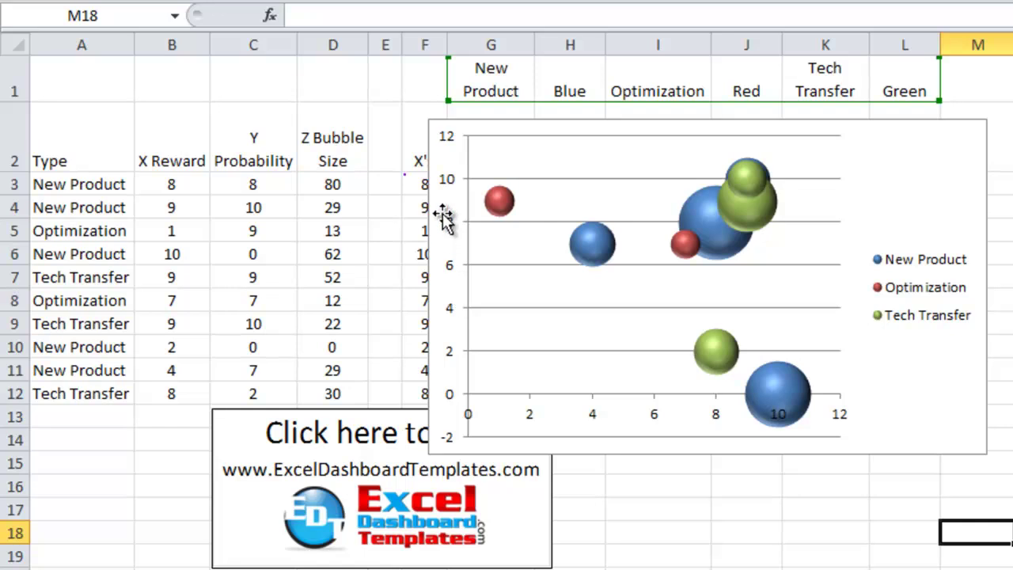
Step: Move the bubble chart back up beside the original data table and deselect it
left_click_drag(480, 146, 462, 79)
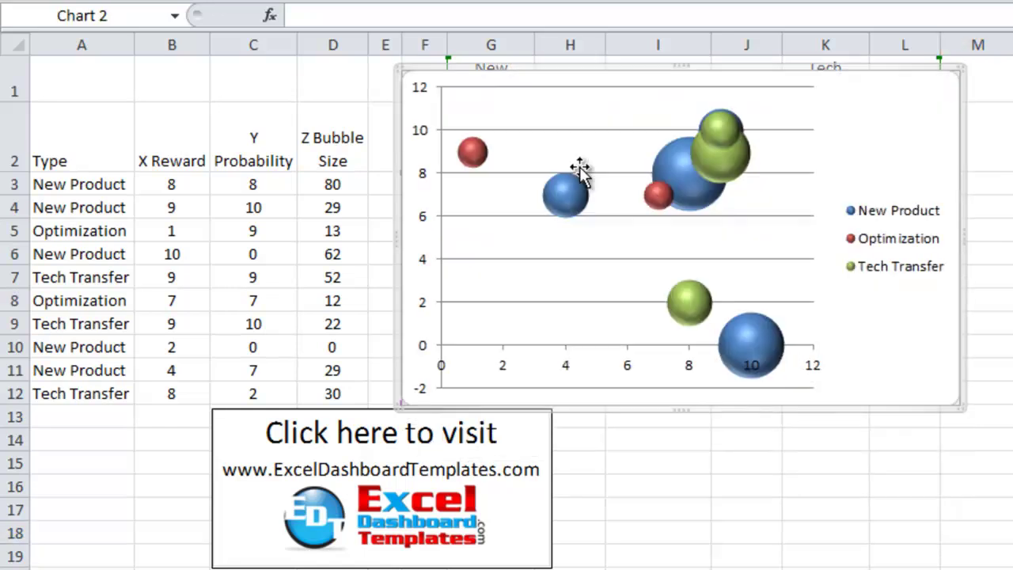
key("Escape")
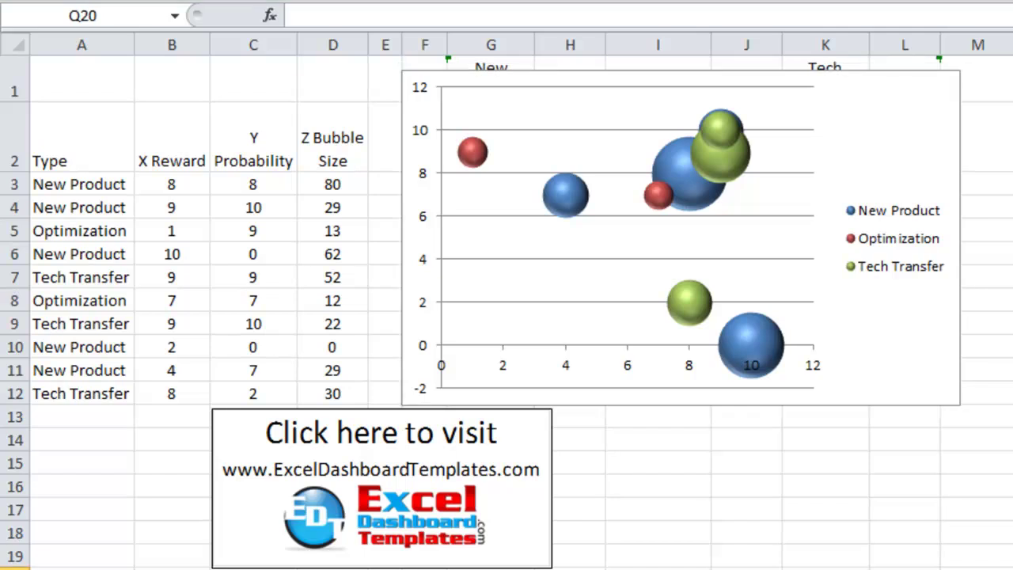
left_click(1011, 230)
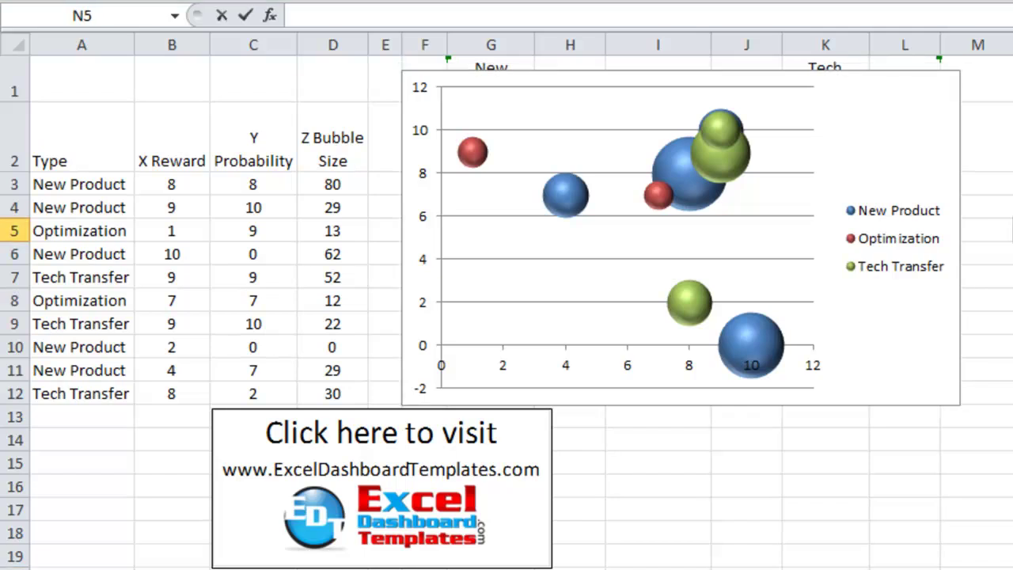
key("Return")
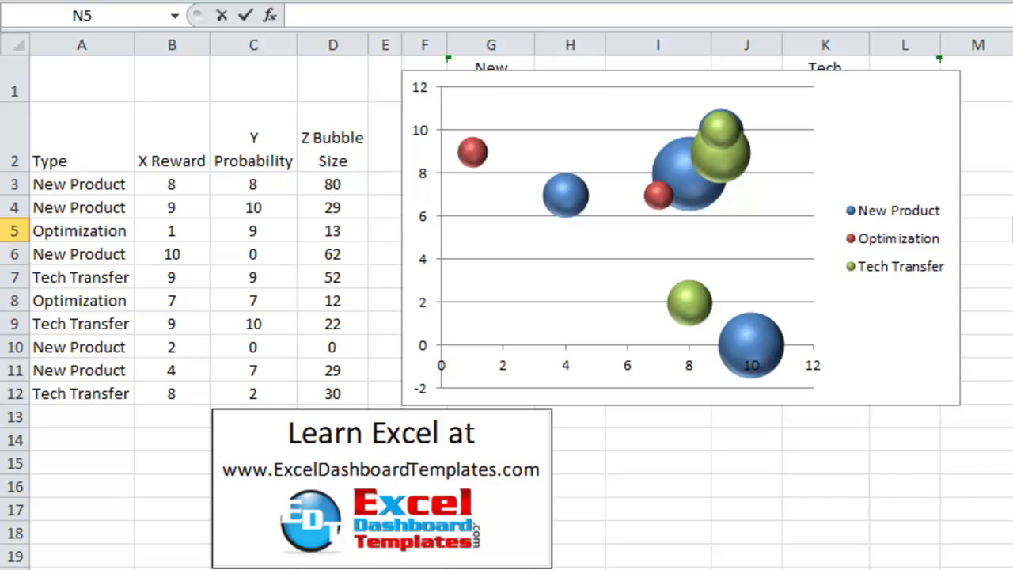
key("Return")
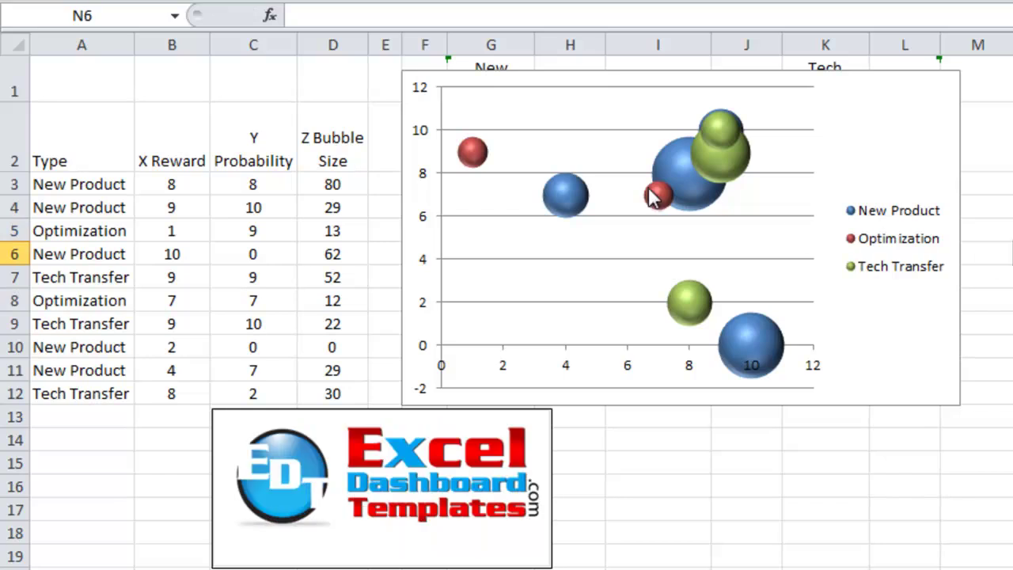
Step: Review the IF formula in cell G3 behind the chart and the data point of the leftmost Optimization bubble
left_click(377, 179)
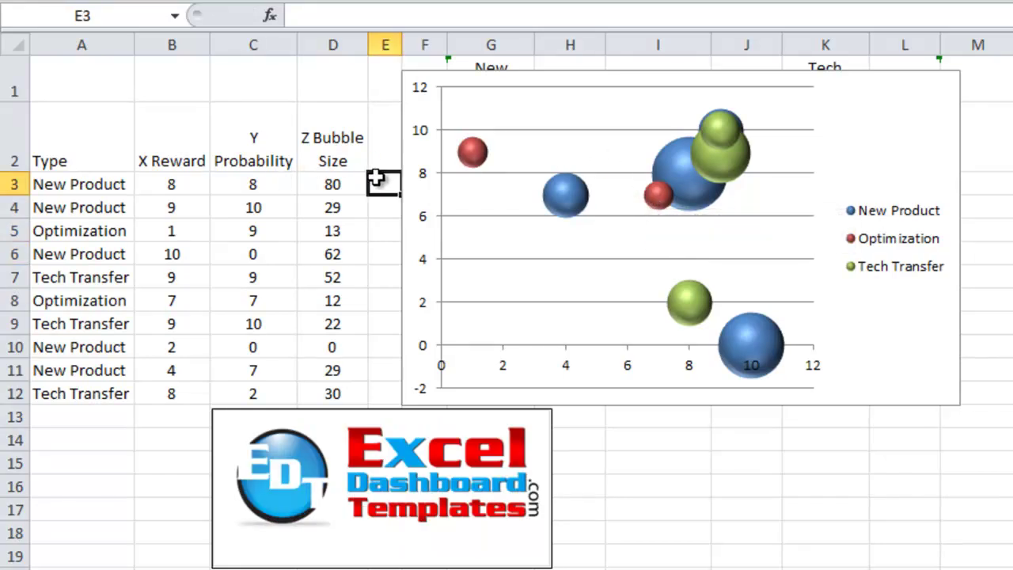
key("Right")
key("Right")
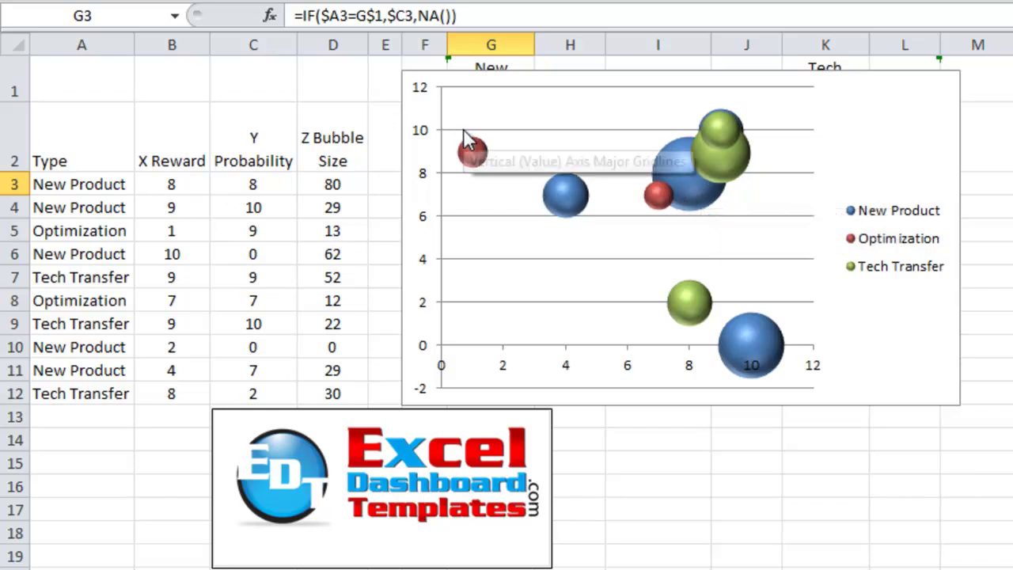
mouse_move(488, 162)
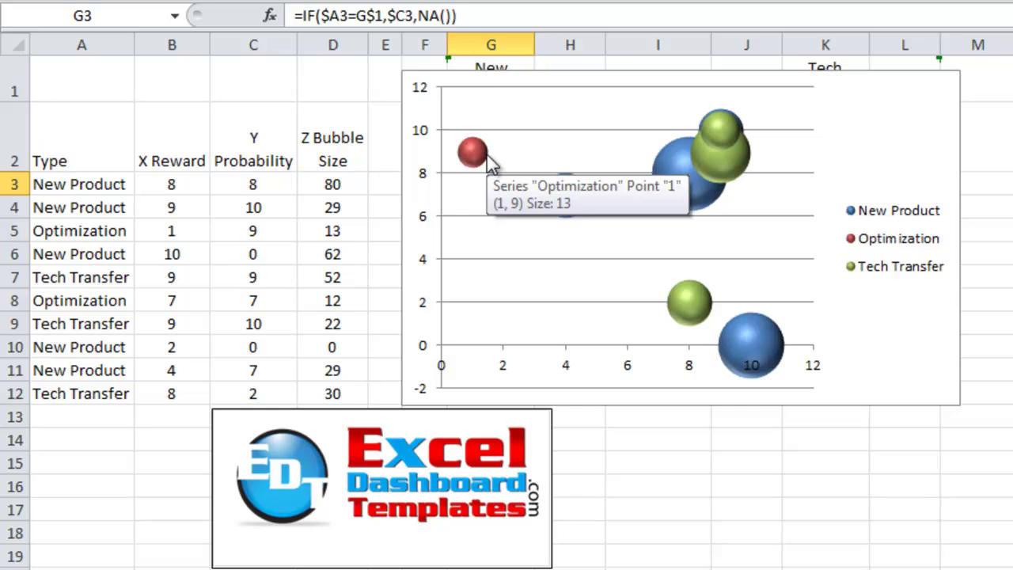